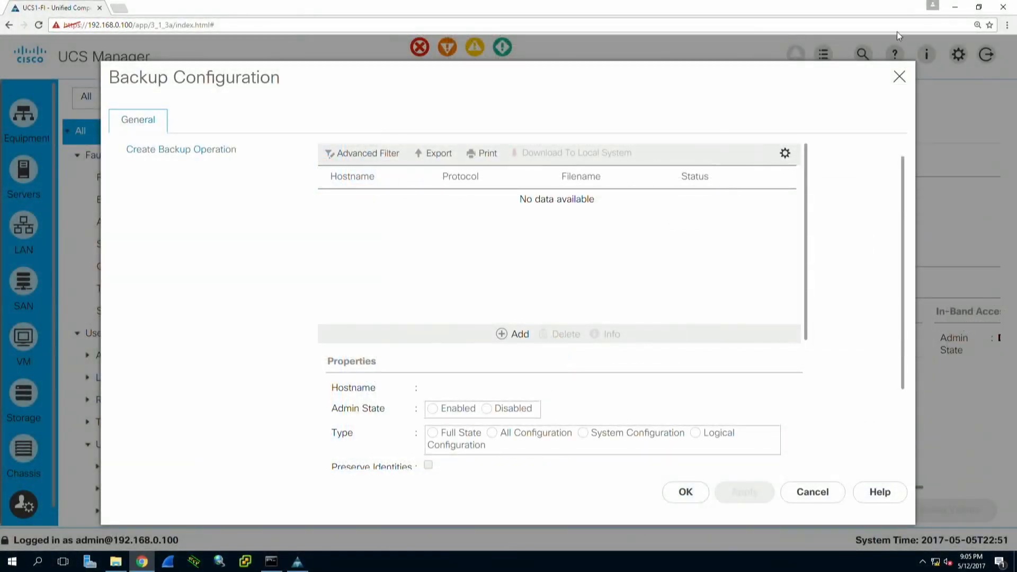
- Enable a new All Configuration backup operation, keeping Preserve Identities checked
scroll(908, 181, "up", 1)
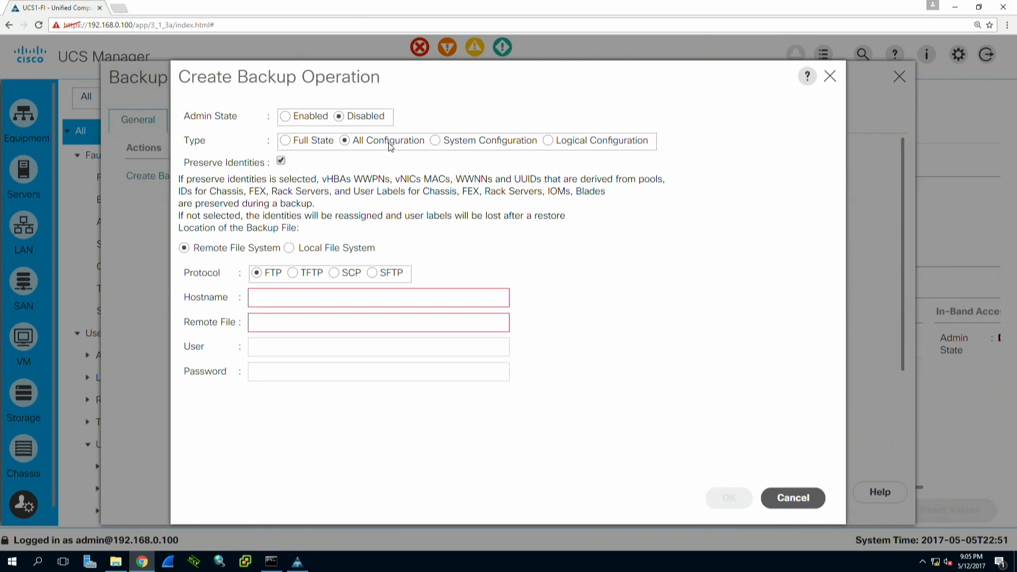
left_click(299, 121)
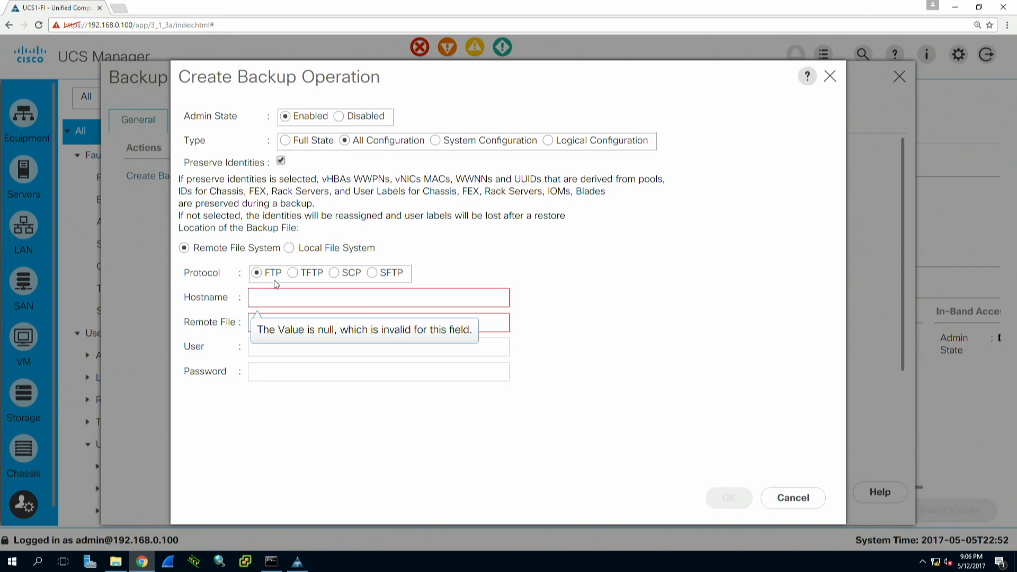
- Switch the backup protocol to TFTP and set hostname 192.168.0.2
left_click(293, 273)
left_click(297, 300)
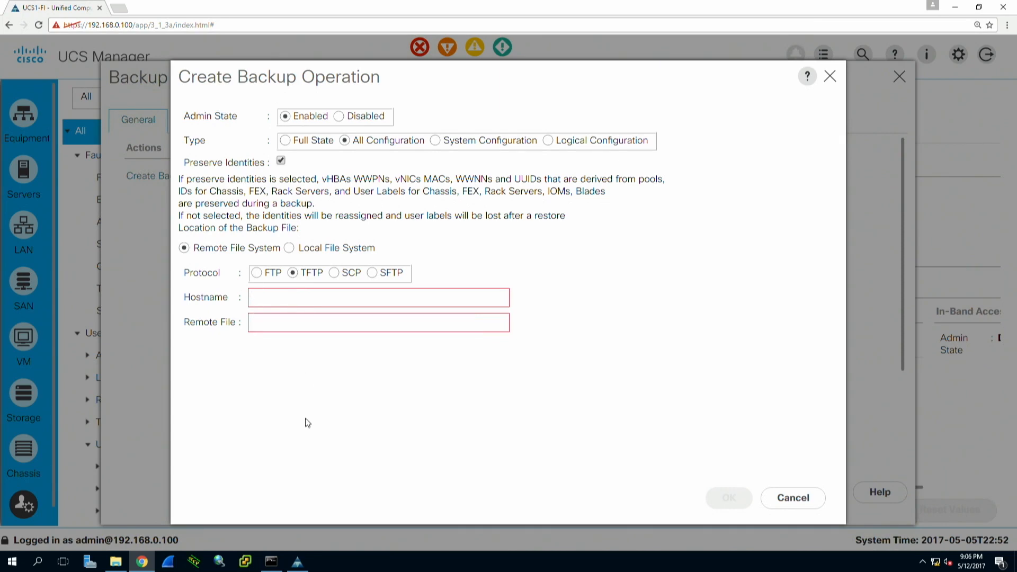
type("192.1968")
key("BackSpace")
key("BackSpace")
key("BackSpace")
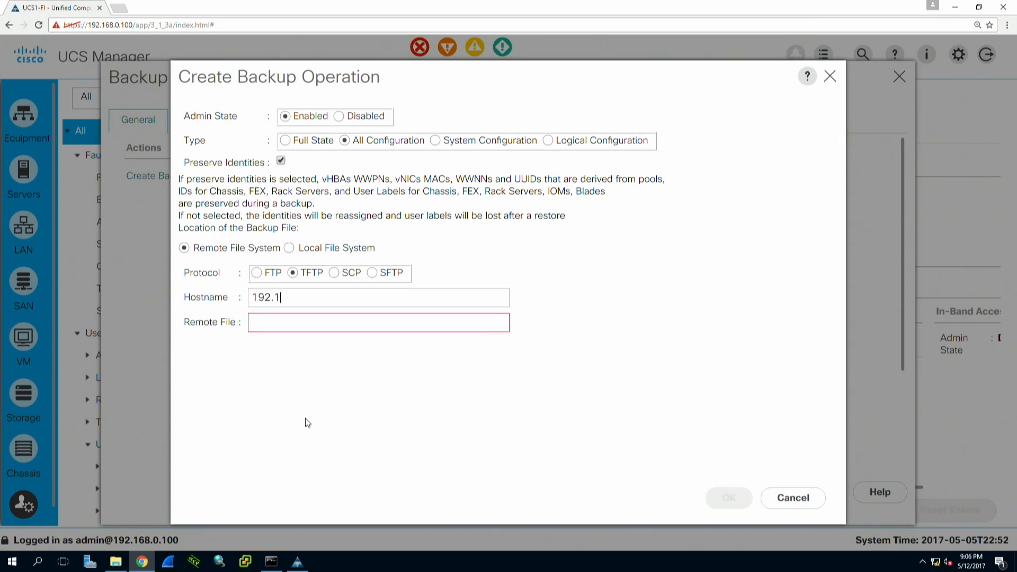
type("68.0.2")
key("Tab")
- Name the remote file UCS1.all.cfg.xml and run the backup
left_click(317, 323)
type("UCS1-all")
key("BackSpace")
key("BackSpace")
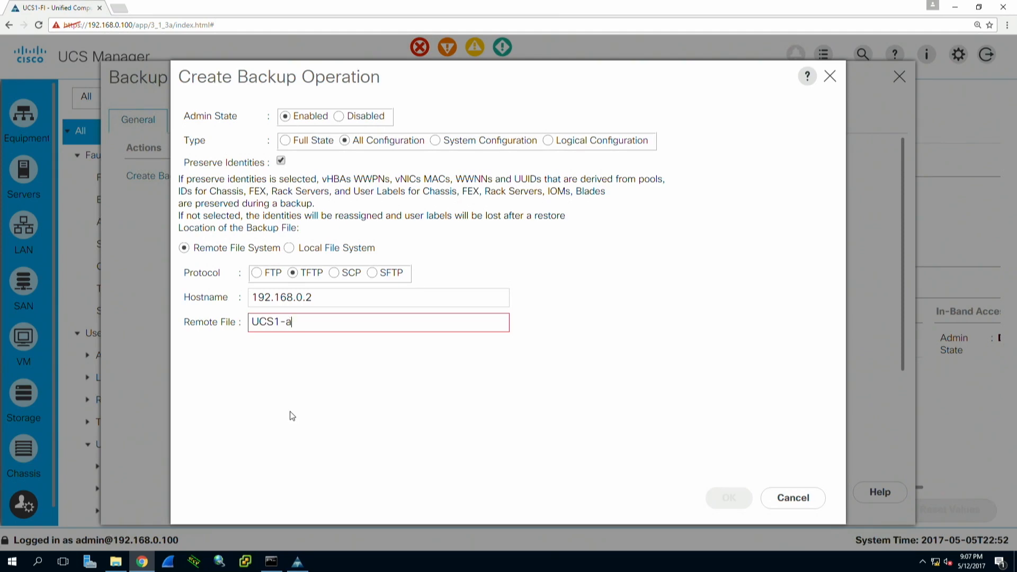
key("BackSpace")
key("BackSpace")
type(".all.cfg.xml")
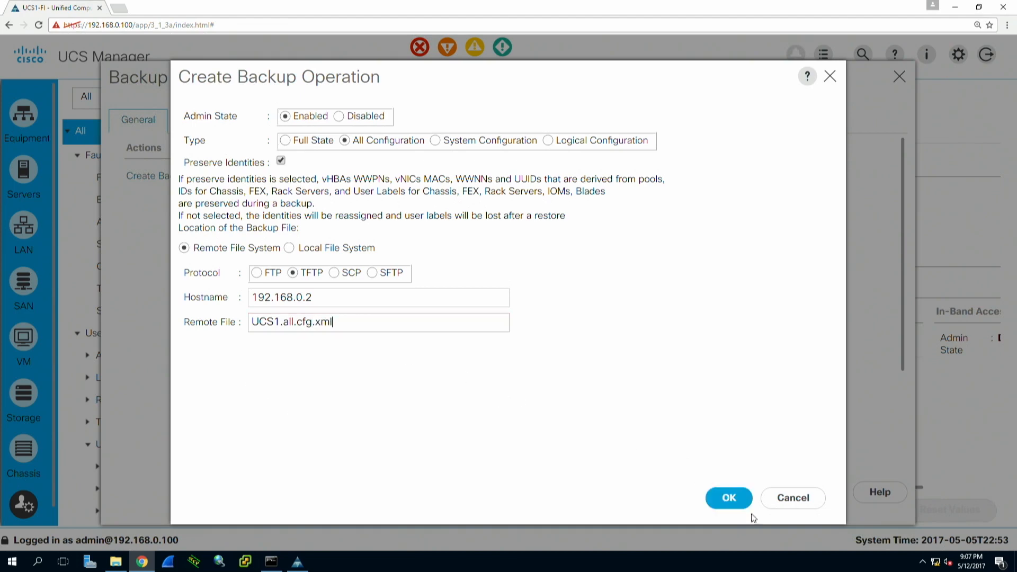
left_click(729, 498)
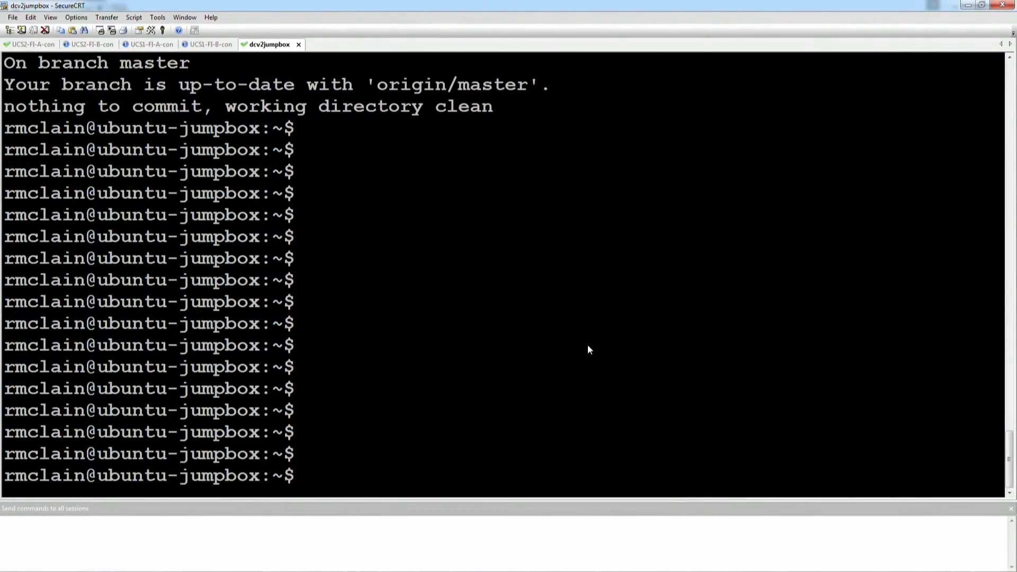
- Change to /ftproot and list its files with ls -Stral
type("cd /ft")
key("Tab")
key("Return")
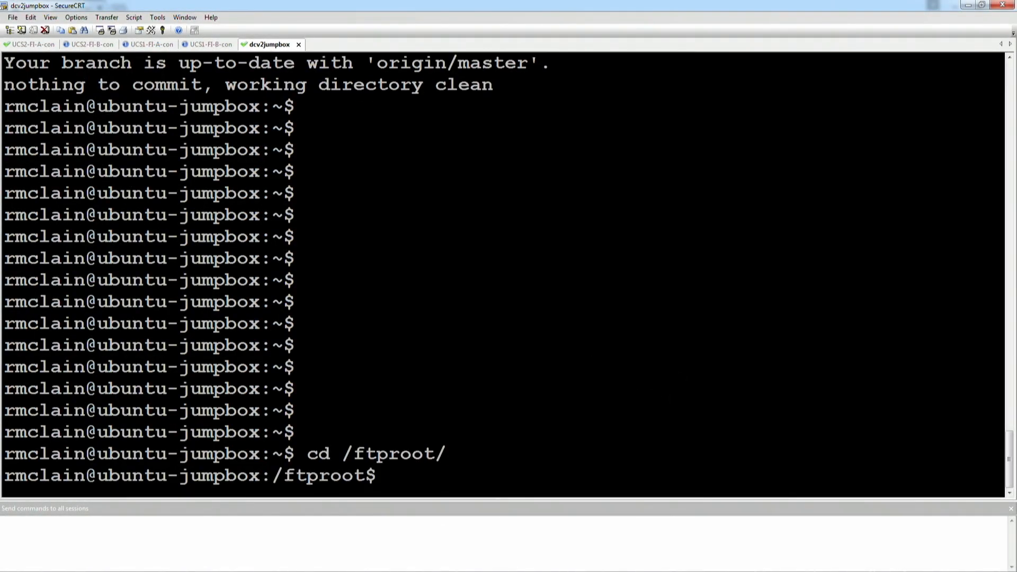
type("ls ")
type("-Atra")
key("BackSpace")
key("BackSpace")
key("BackSpace")
key("BackSpace")
type("Stral")
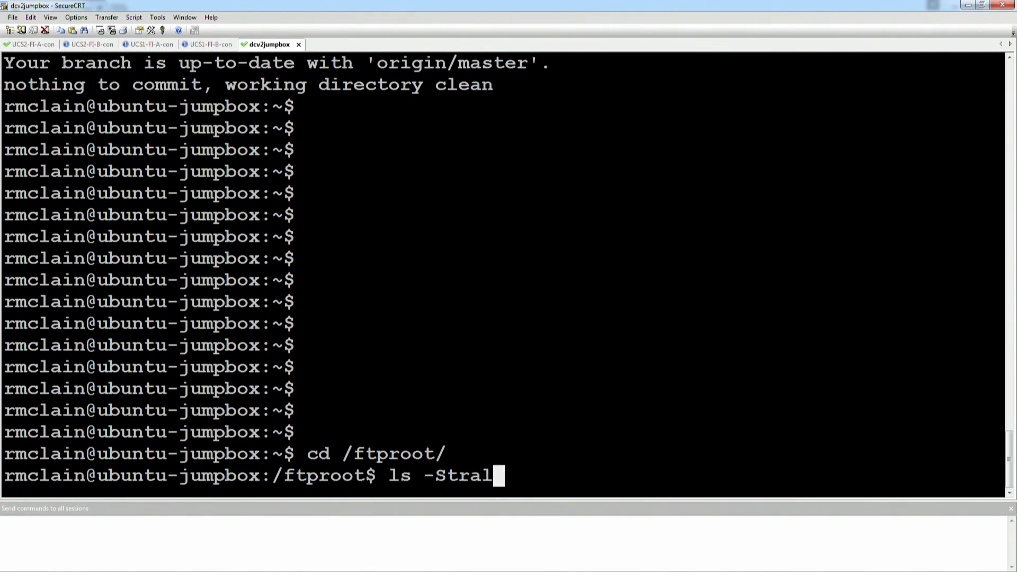
key("Return")
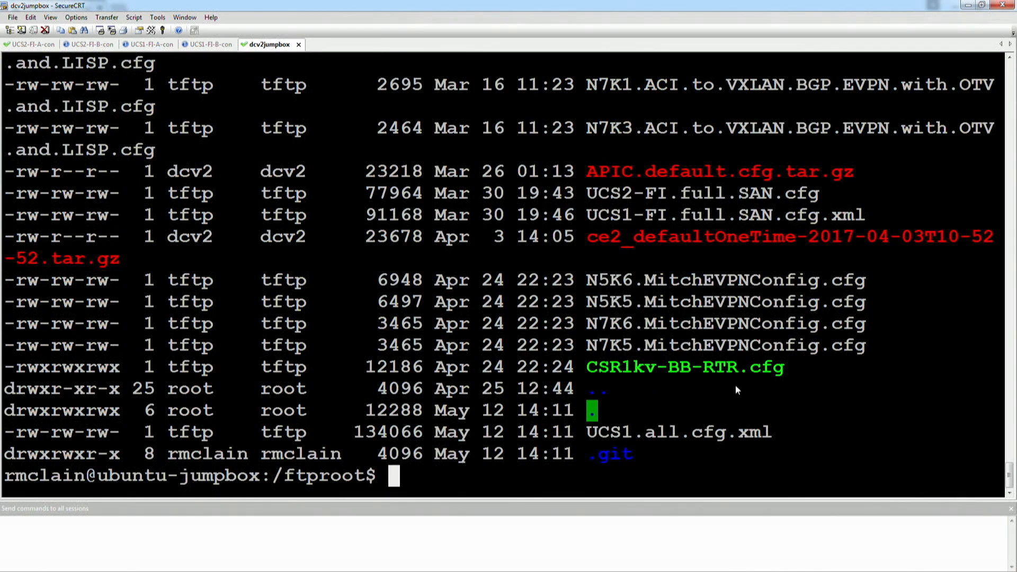
- Highlight UCS1.all.cfg.xml and its 134066-byte size in the listing
left_click_drag(589, 435, 777, 428)
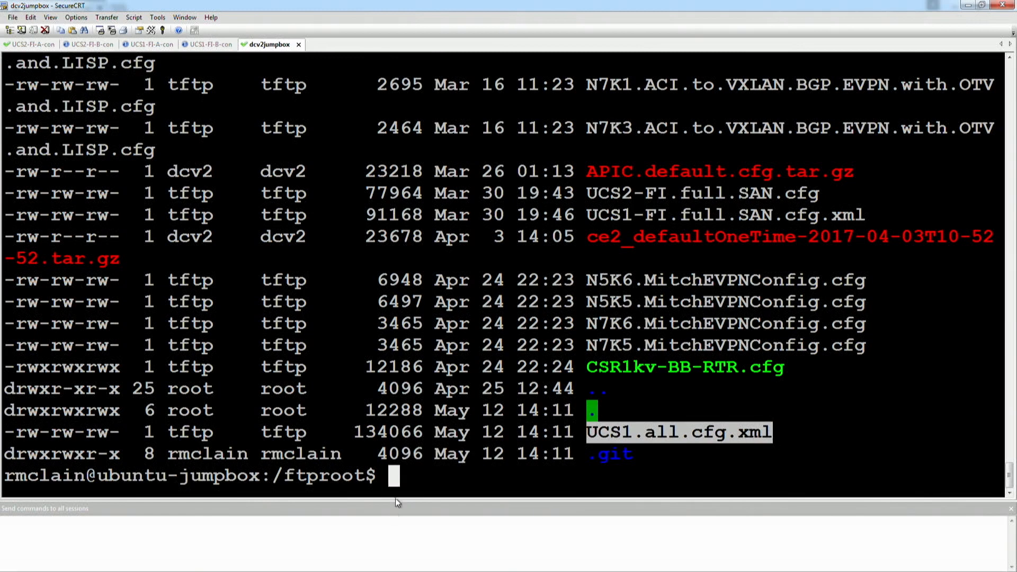
left_click_drag(425, 436, 379, 437)
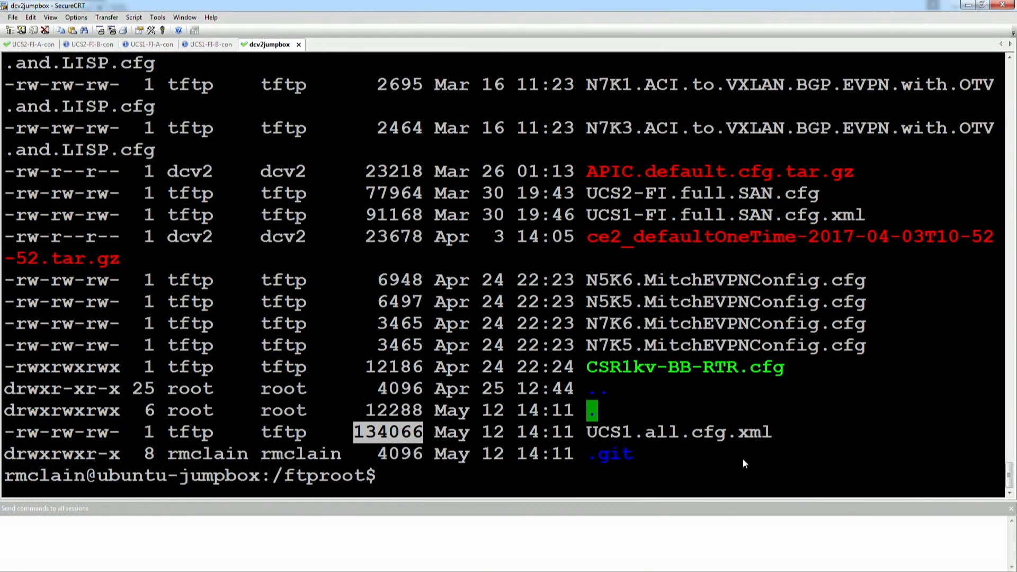
left_click(317, 326)
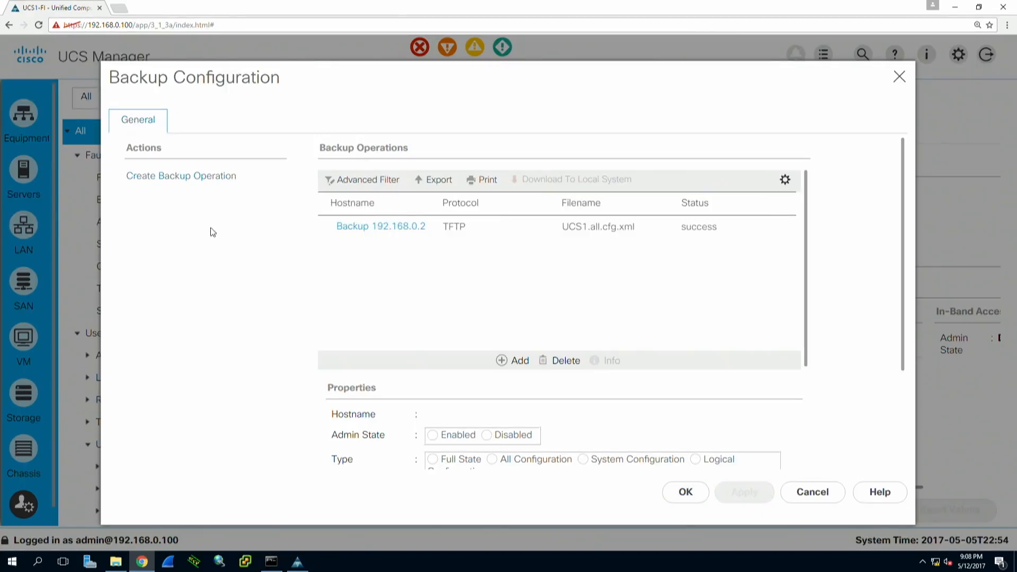
- Close the backup dialog and start cloning the first service profile under Servers
left_click(686, 491)
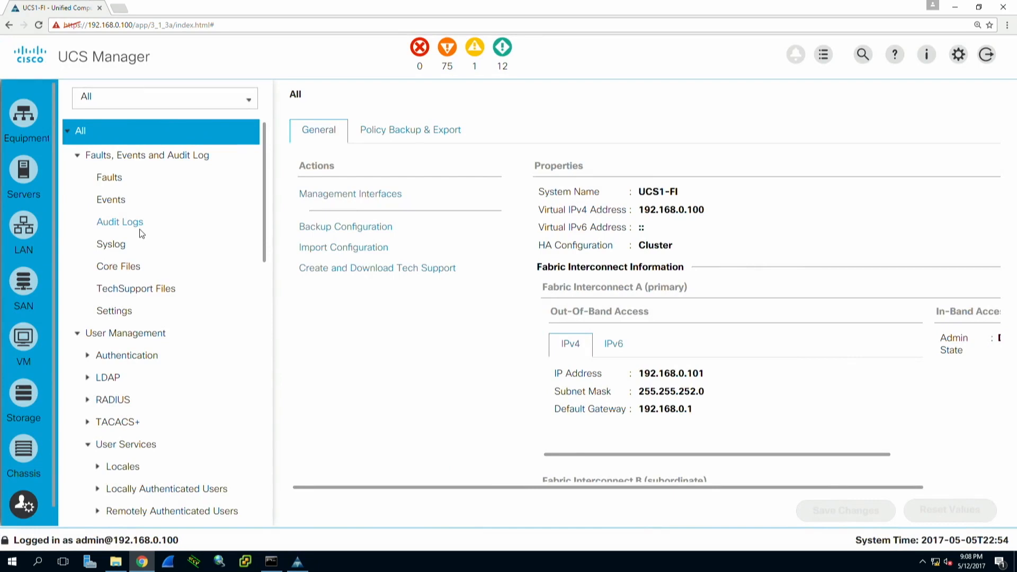
left_click(25, 173)
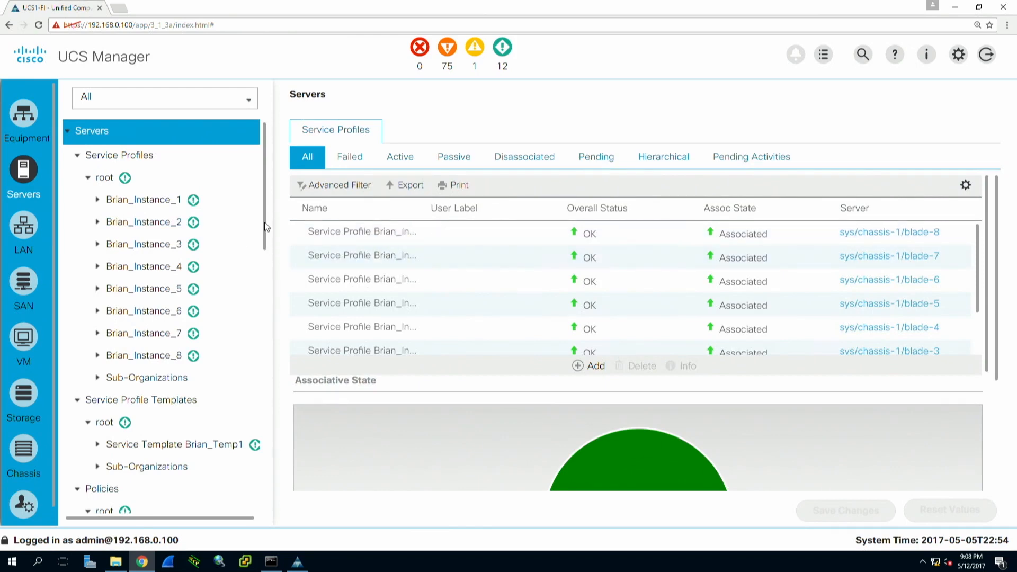
left_click(149, 207)
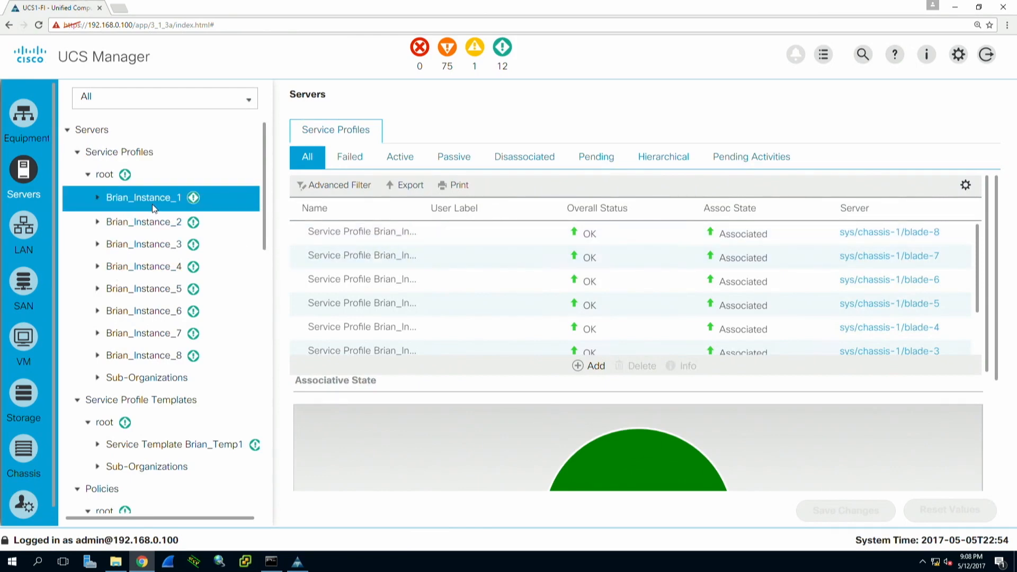
right_click(151, 203)
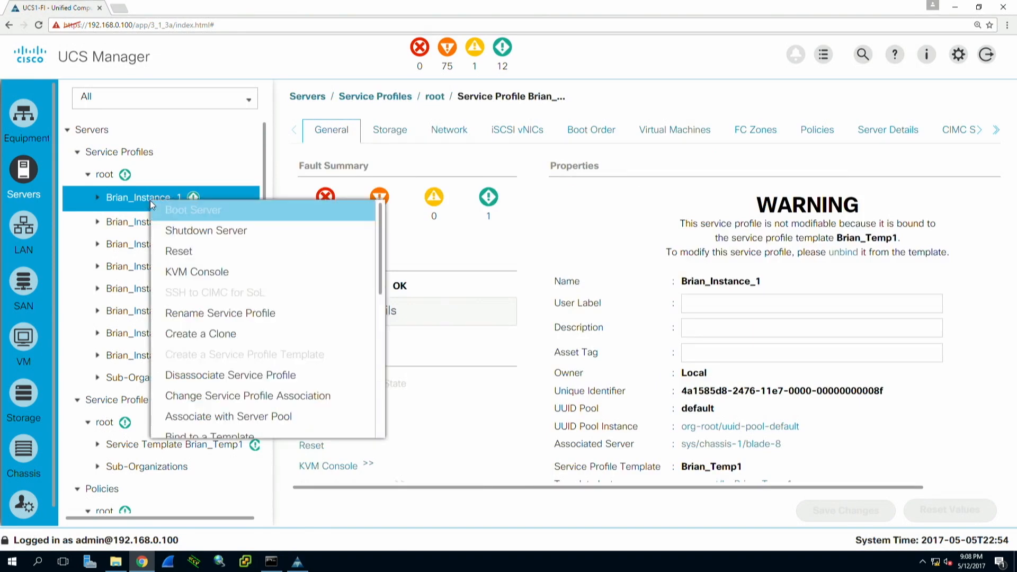
left_click(222, 333)
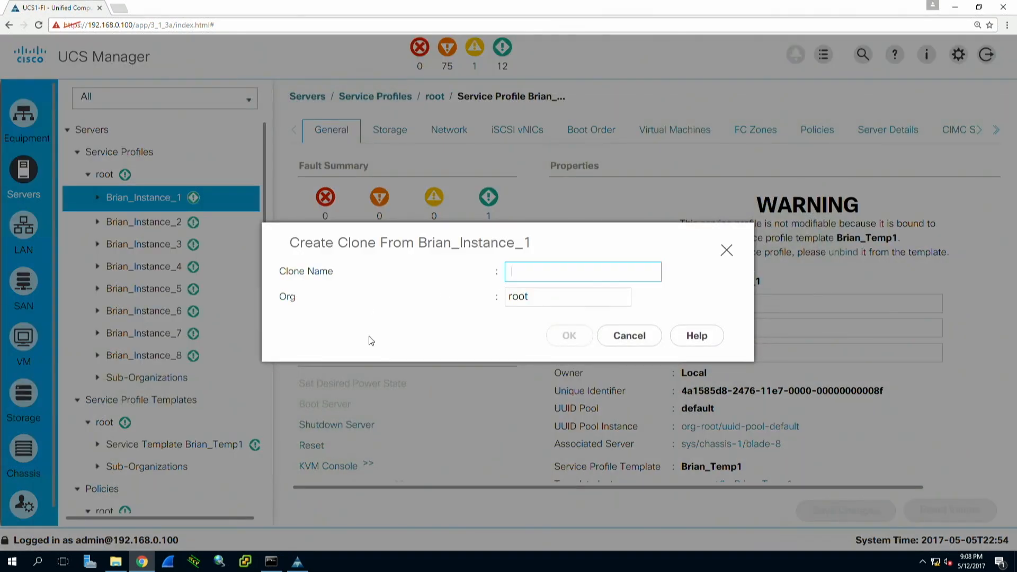
- Name the clone NEW_SP1, create it, and open NEW_SP1 to review its status
type("NEW_SP1")
left_click(569, 336)
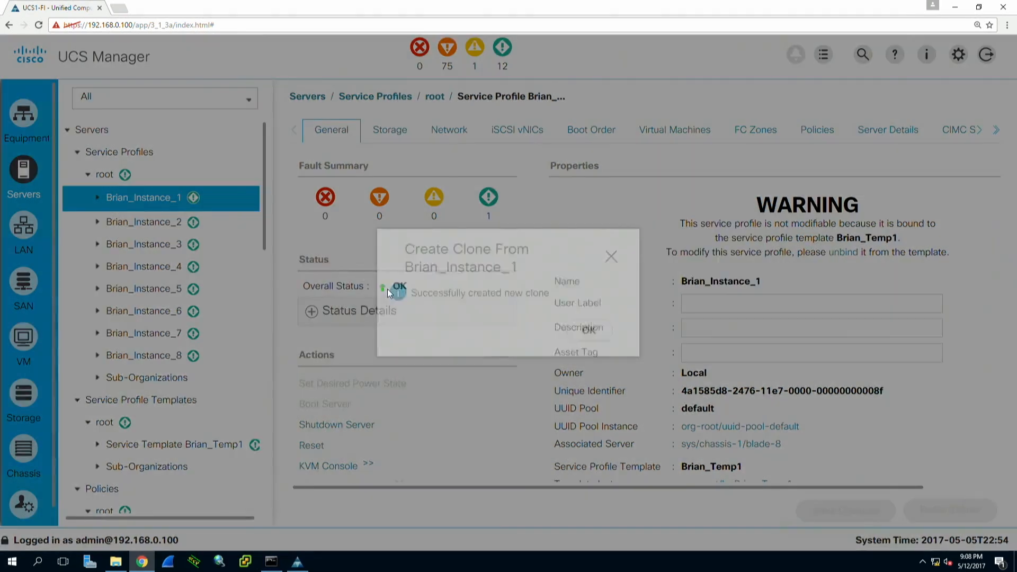
left_click(589, 331)
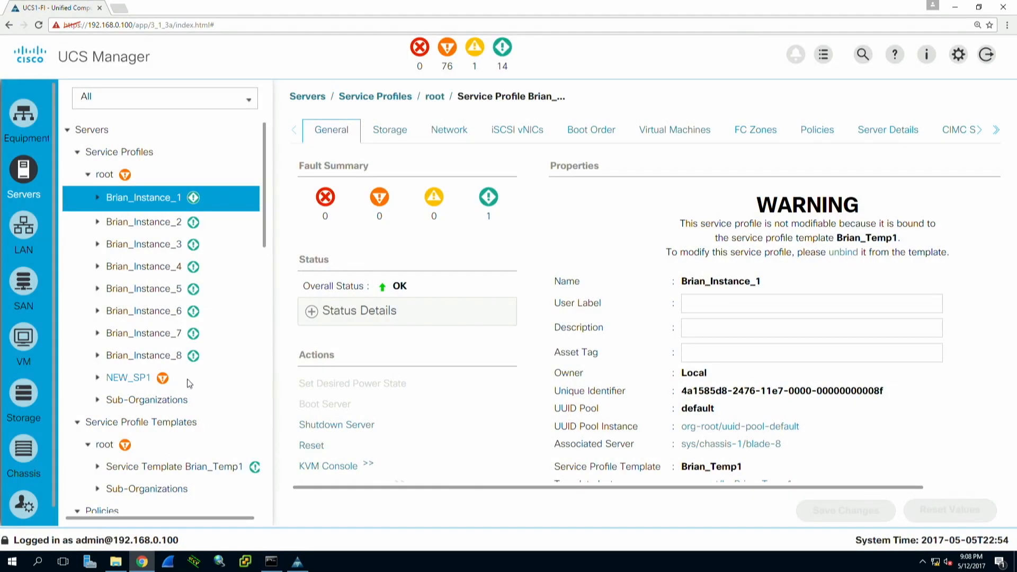
left_click(192, 378)
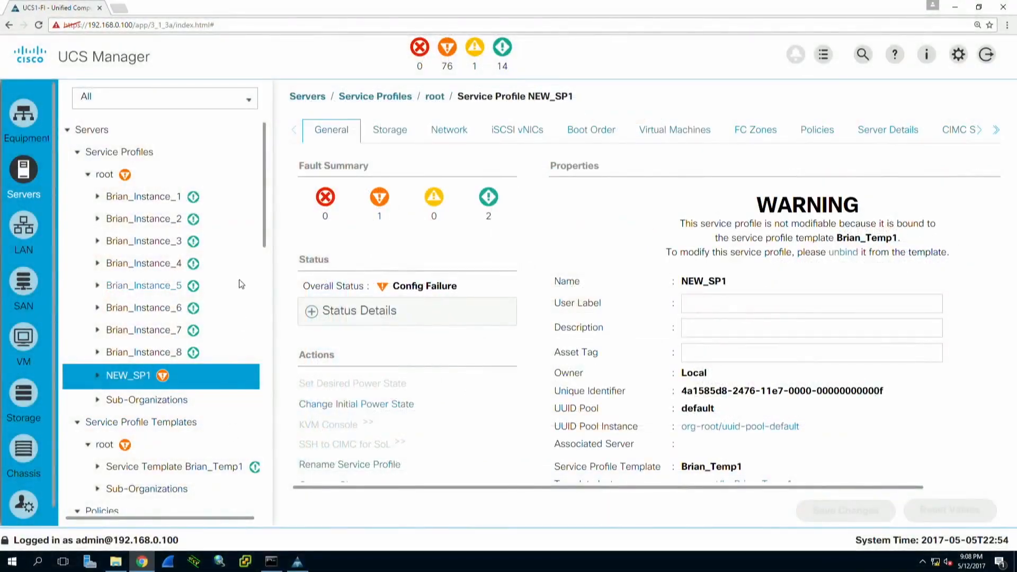
scroll(50, 474, "down", 1)
- In Admin, start a new Import Configuration operation set to Enabled and Replace
left_click(43, 473)
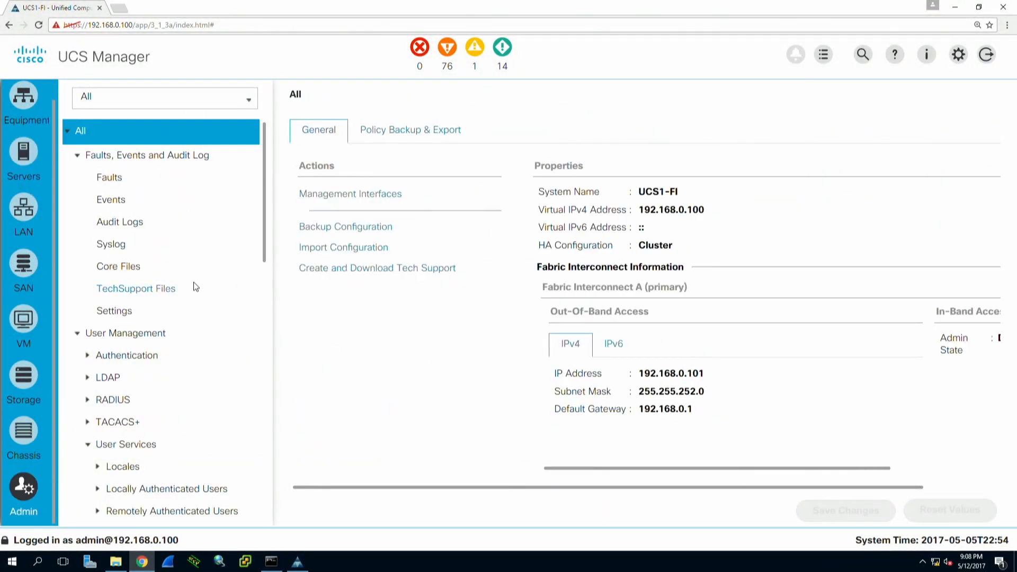
left_click(361, 249)
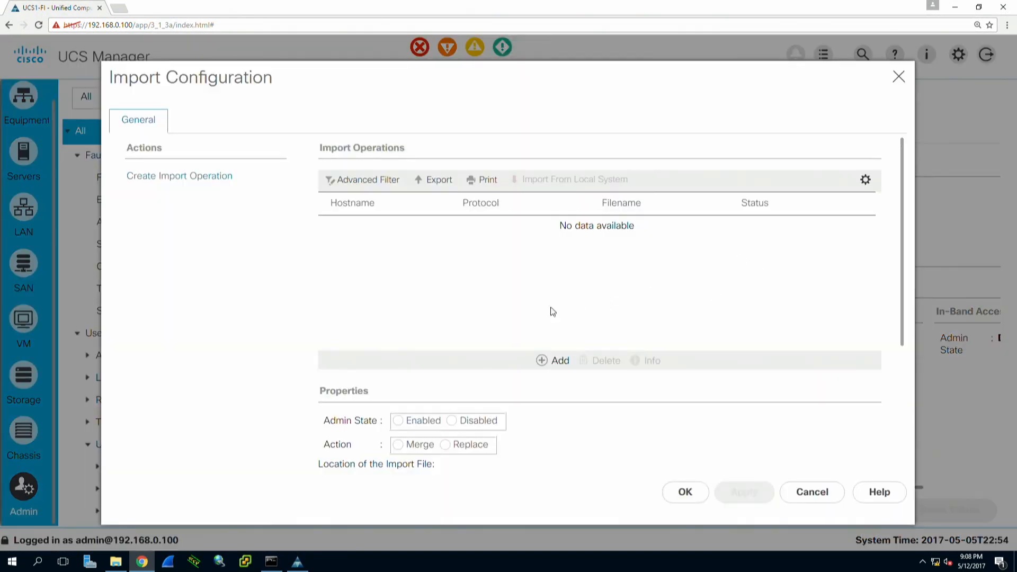
left_click(185, 176)
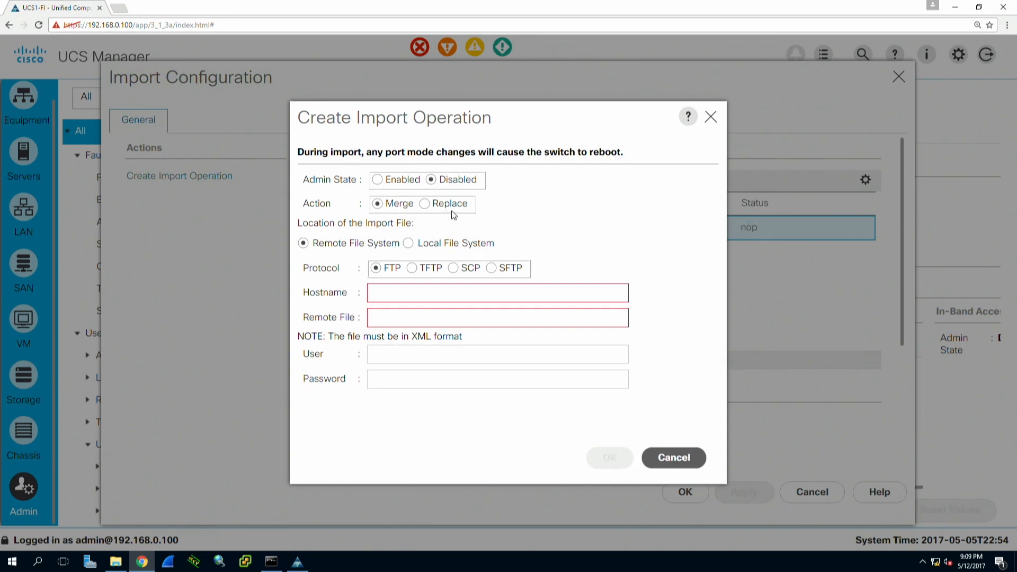
left_click(401, 184)
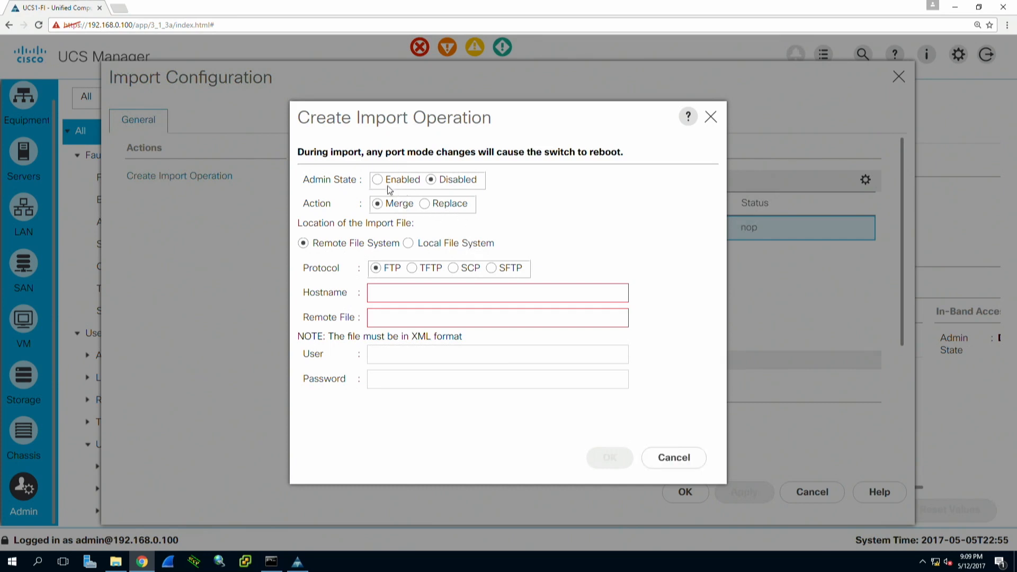
left_click(387, 185)
left_click(442, 206)
- Import UCS1.all.cfg.xml over TFTP from 192.168.0.2 and submit the operation
left_click(411, 269)
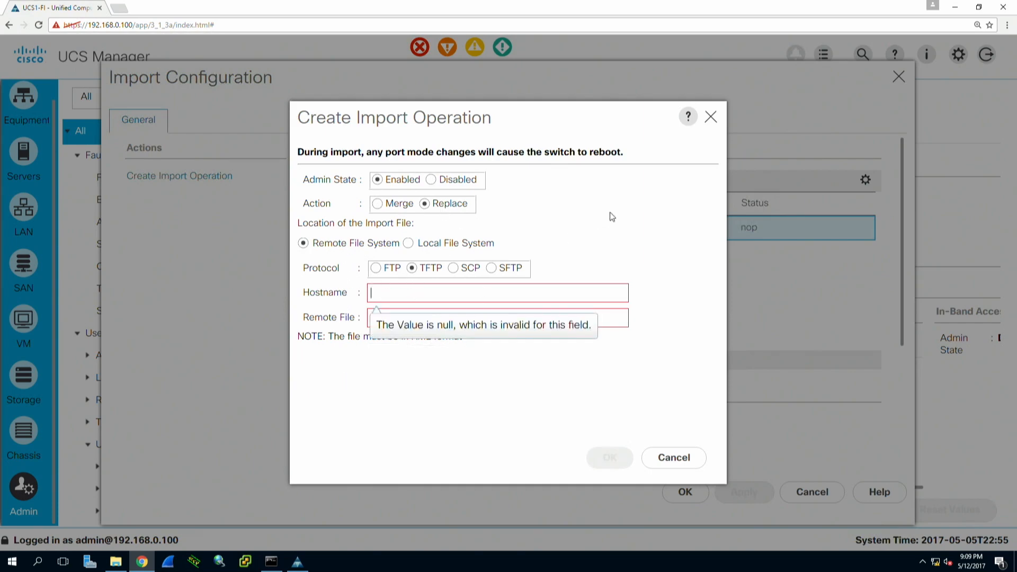
type("192.168.0.2")
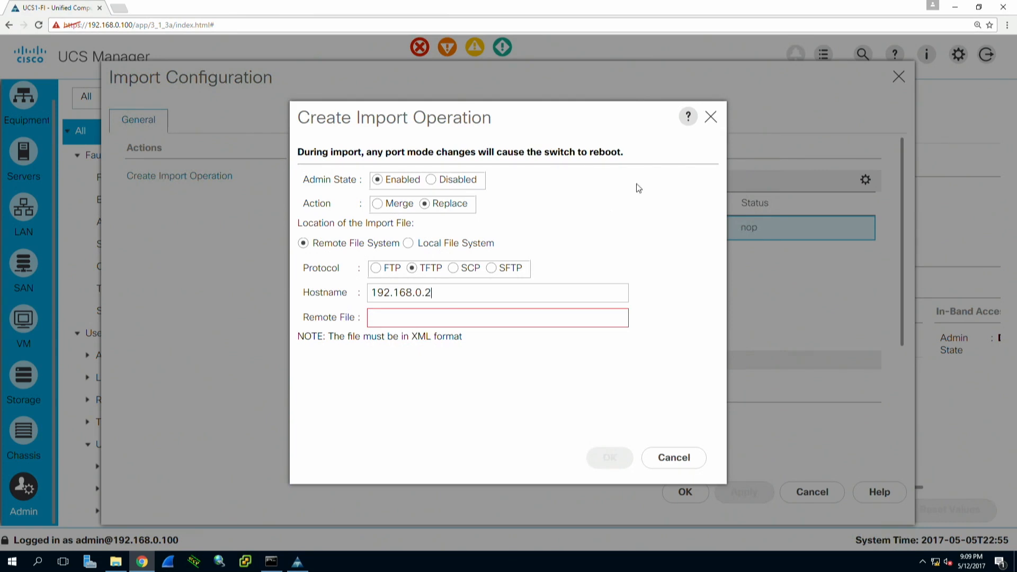
left_click(439, 318)
type("u")
key("BackSpace")
type("UCS1.all.cfg.xml")
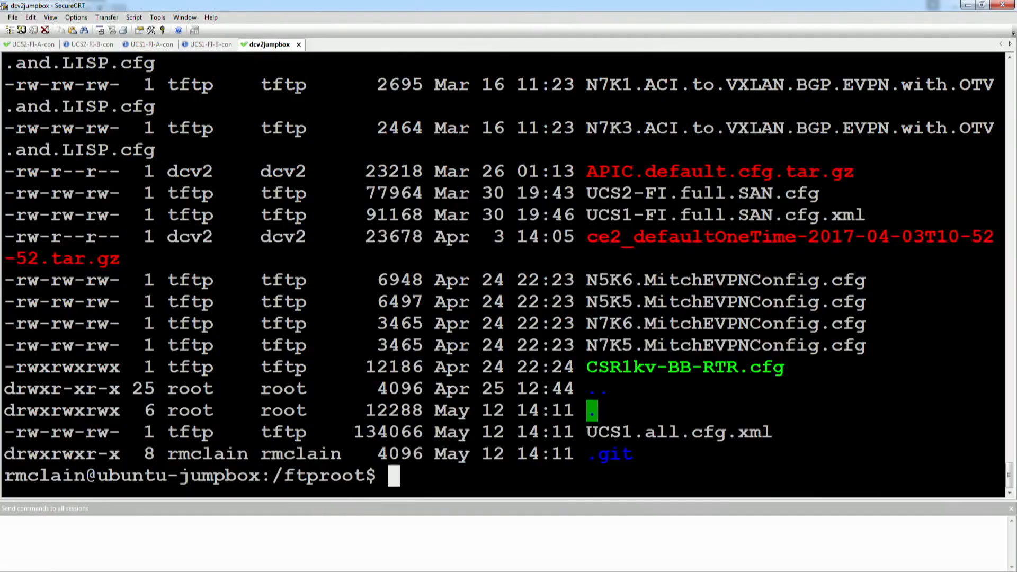
left_click_drag(592, 433, 780, 427)
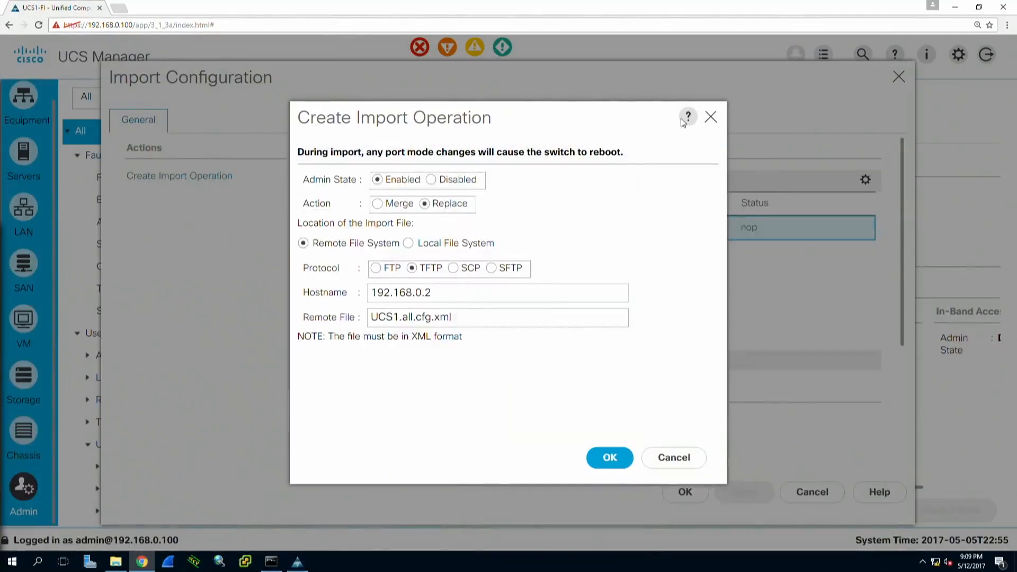
left_click(623, 458)
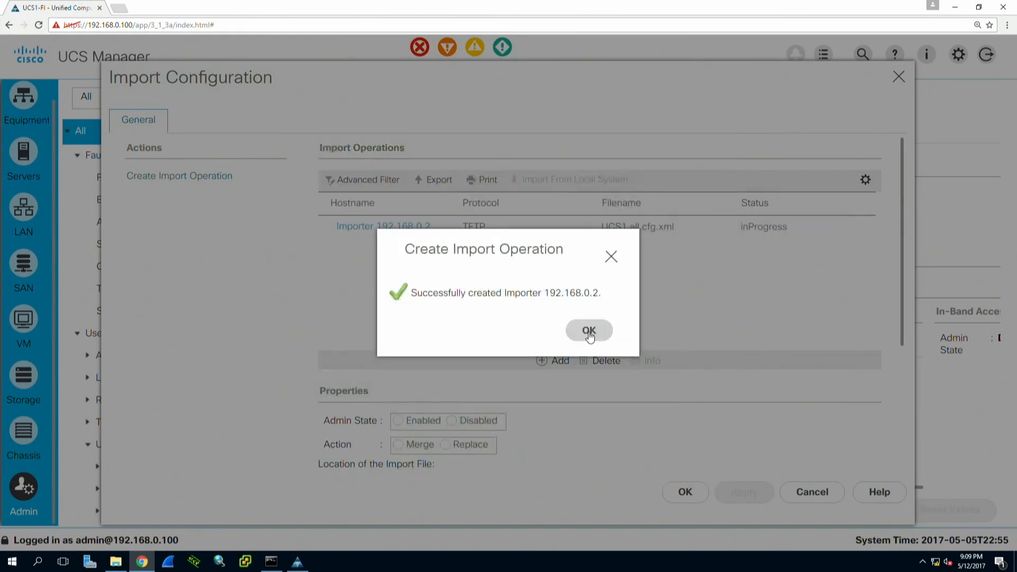
left_click(589, 330)
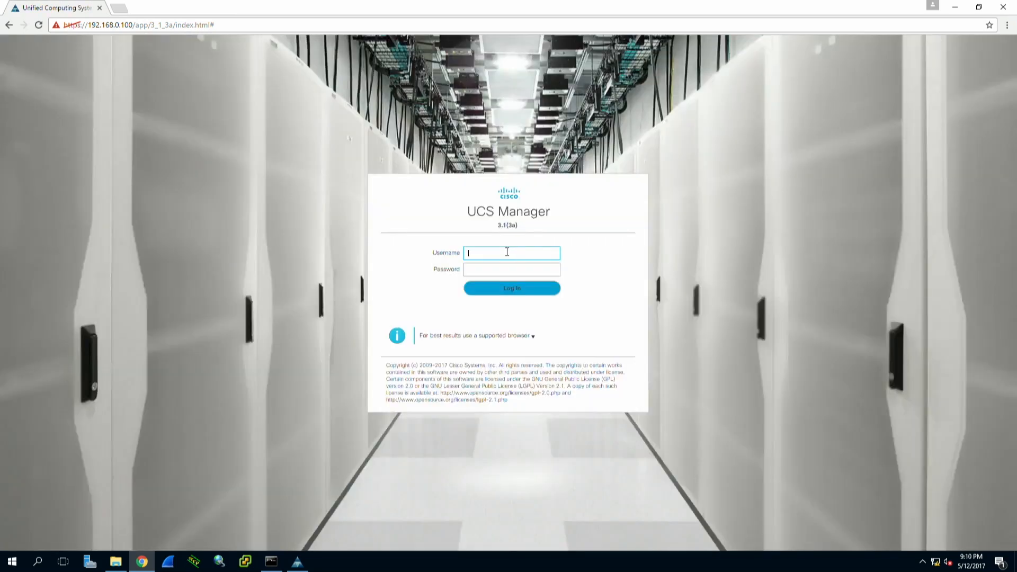
- Log back in, check the Brian_Instance_1–8 service profiles under Servers, then return to Admin
key("Tab")
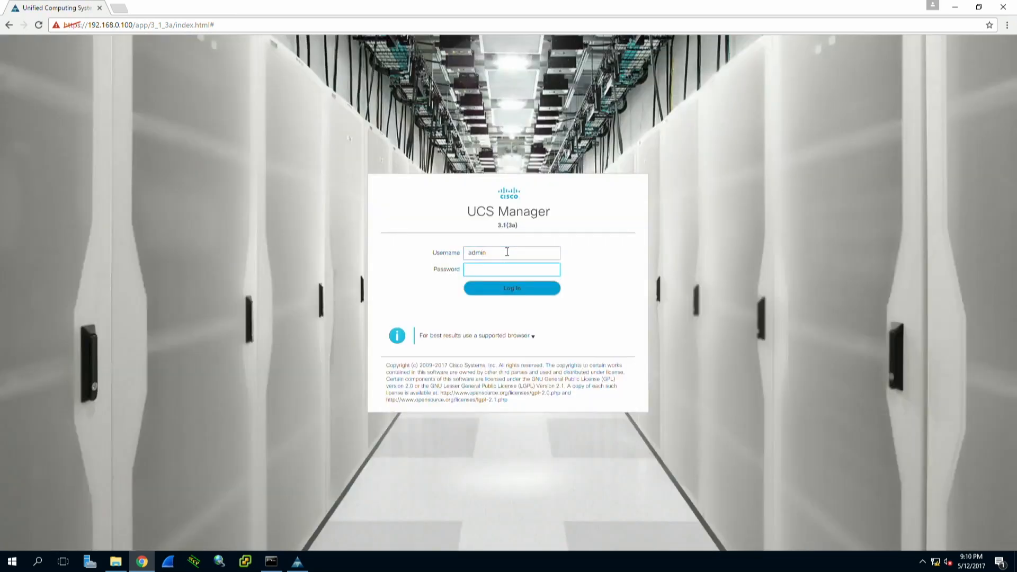
key("Return")
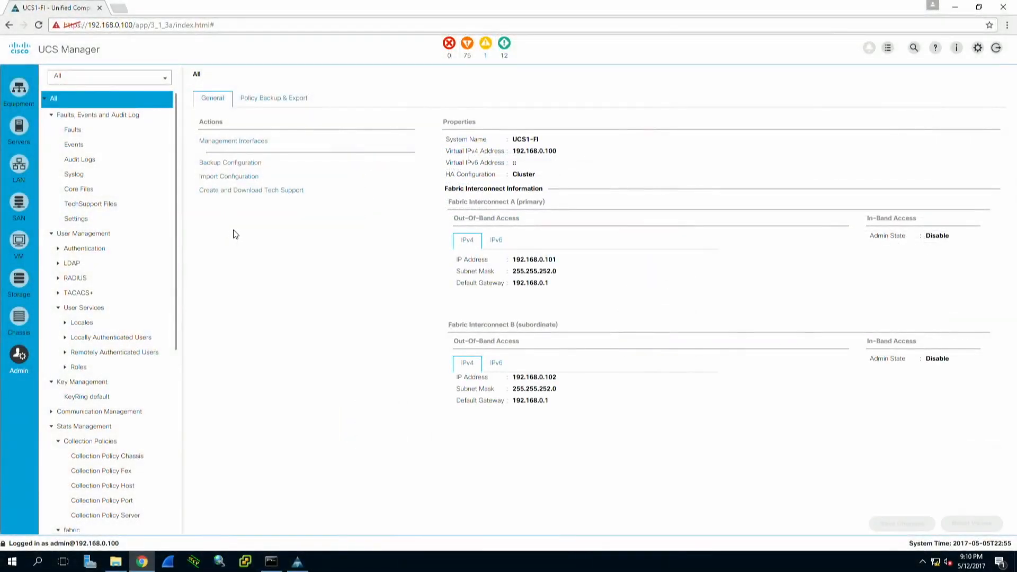
left_click(18, 122)
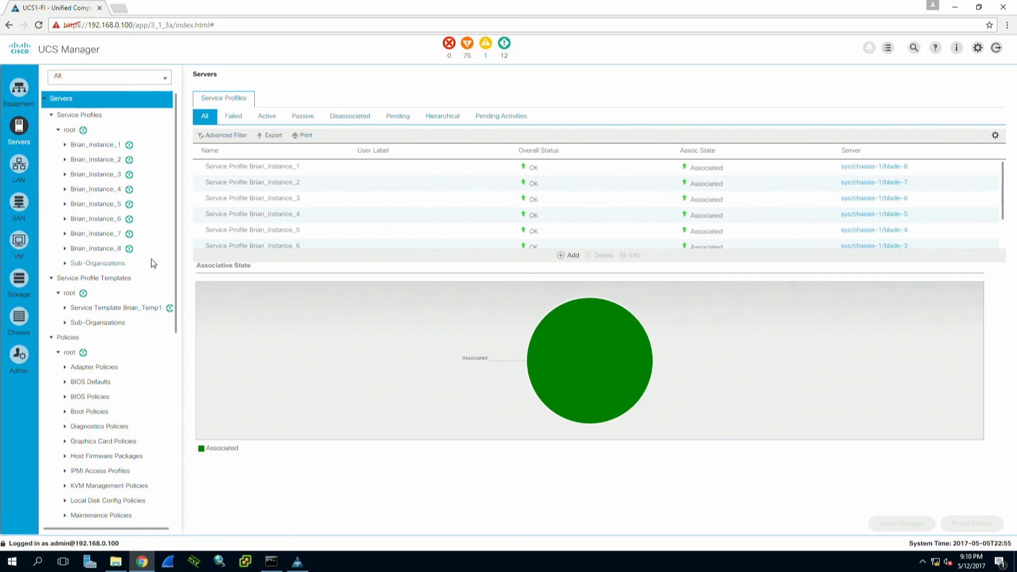
left_click(20, 358)
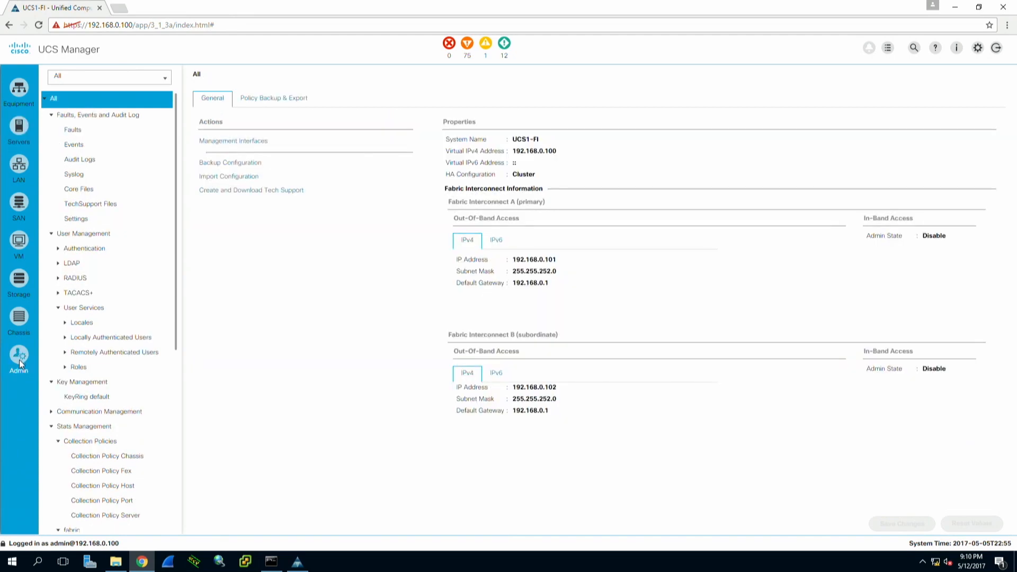
- Open Backup Configuration, zoom in twice, and scroll through the 192.168.0.2 TFTP backup properties
left_click(251, 165)
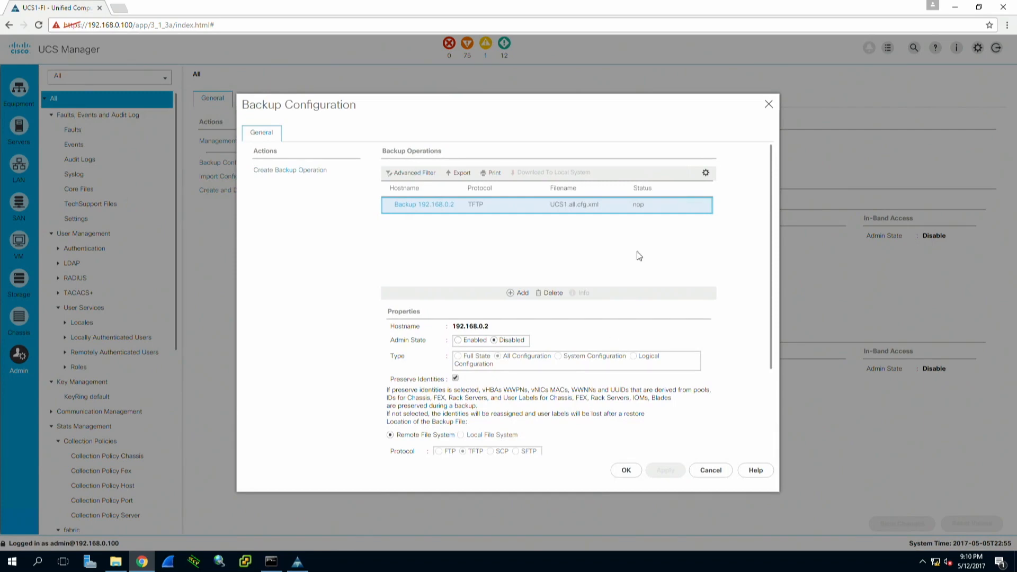
key("ctrl+plus")
key("ctrl+plus")
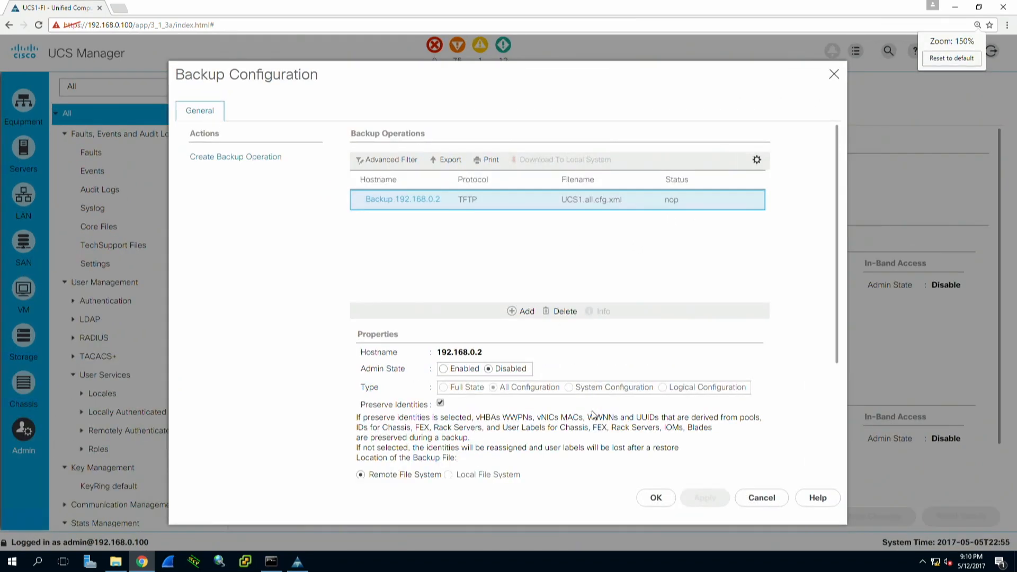
key("ctrl+plus")
key("ctrl+plus")
scroll(600, 409, "down", 5)
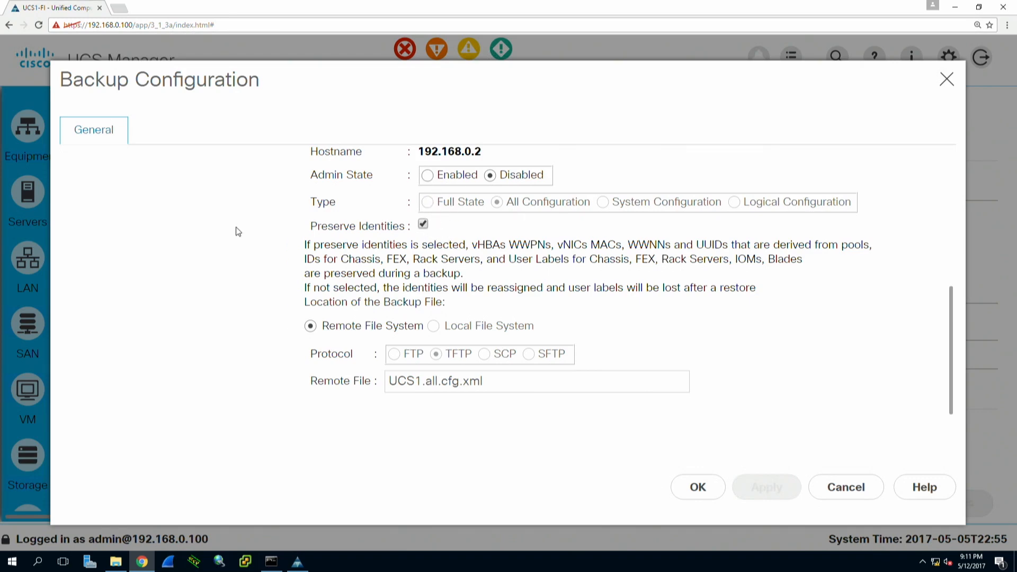
scroll(231, 242, "up", 6)
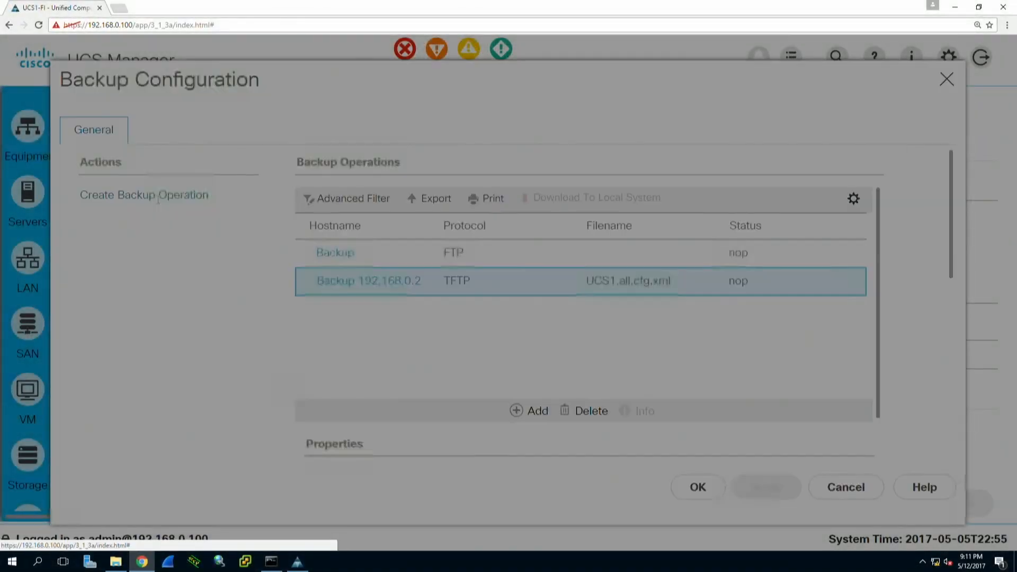
- Submit an enabled Full State TFTP backup to 192.168.0.2 as UCS1.full.state.cfg.xml
left_click(158, 200)
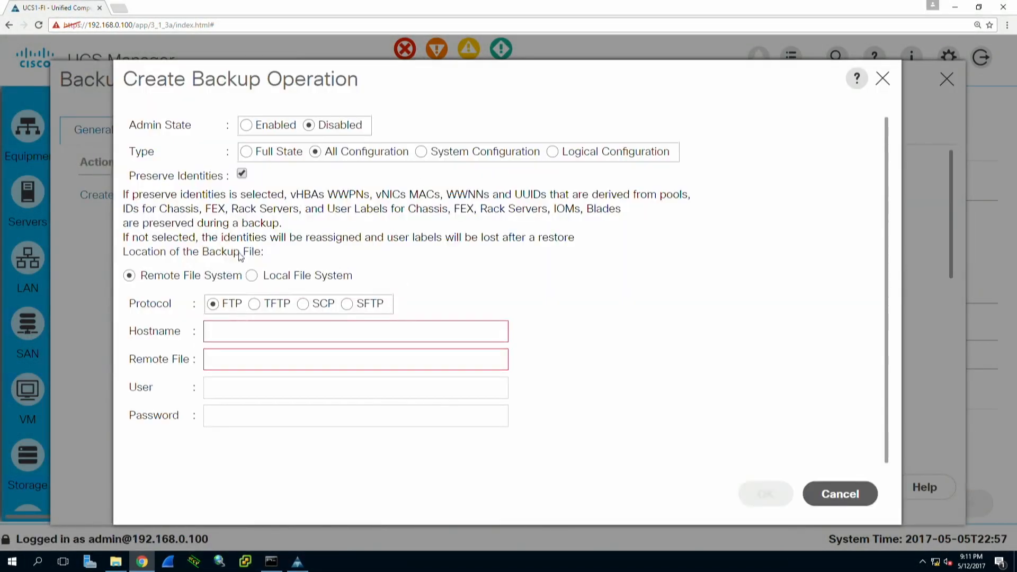
left_click(246, 126)
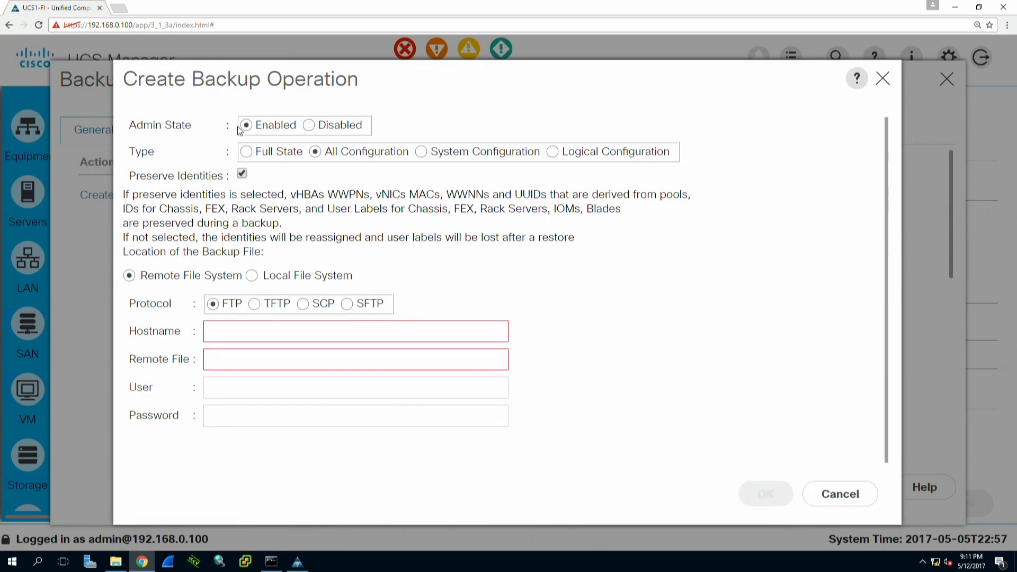
left_click(246, 152)
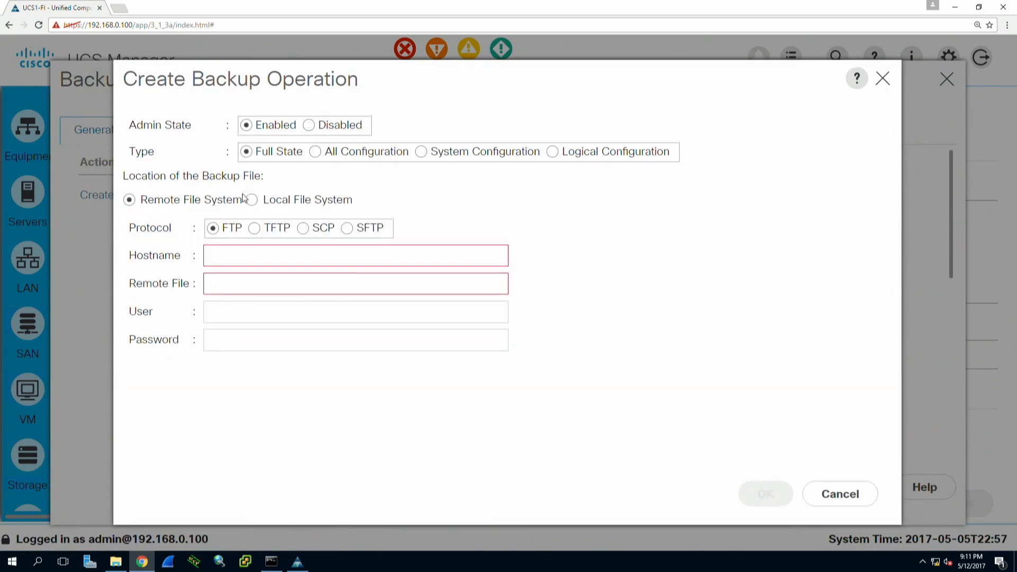
left_click(255, 228)
left_click(266, 254)
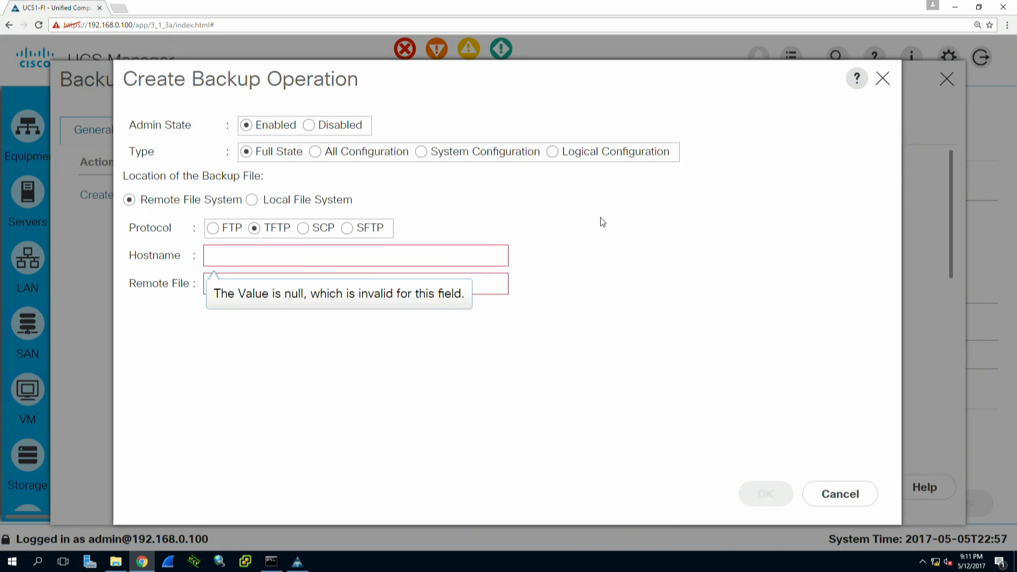
type("192.168.0.2")
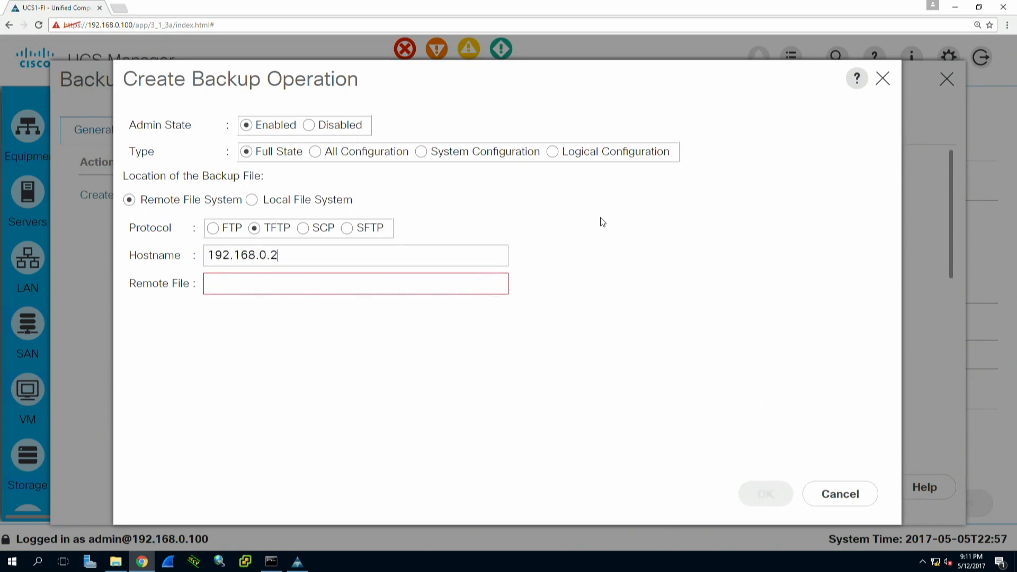
left_click(444, 279)
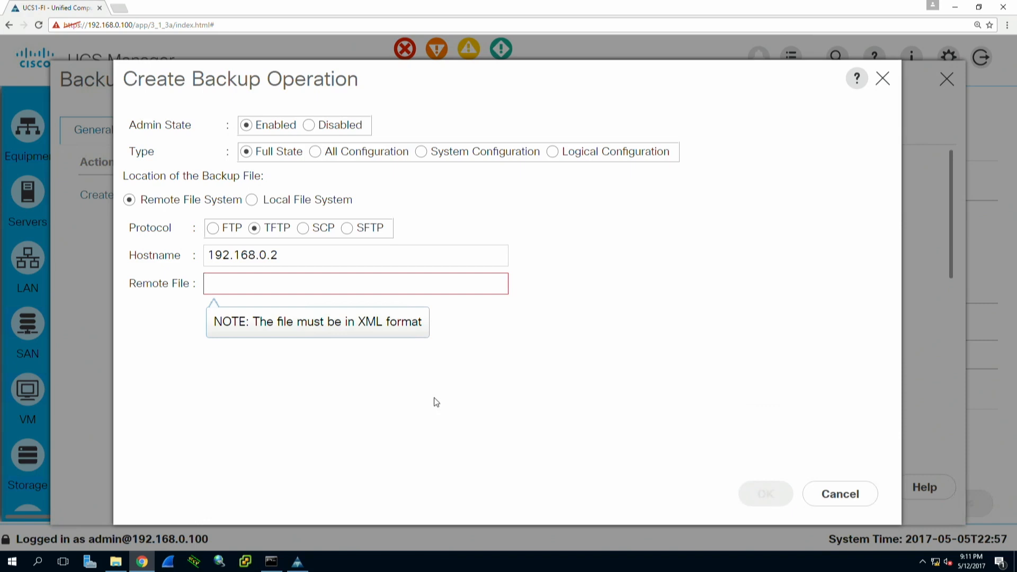
type("UCS1.full.sta")
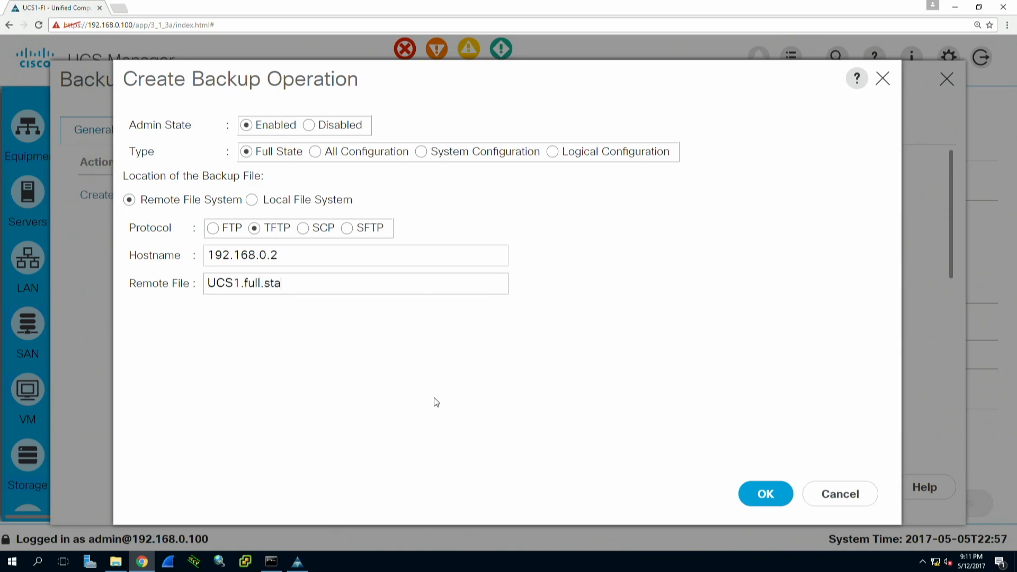
type("te.cfg.xm")
type("l")
key("Return")
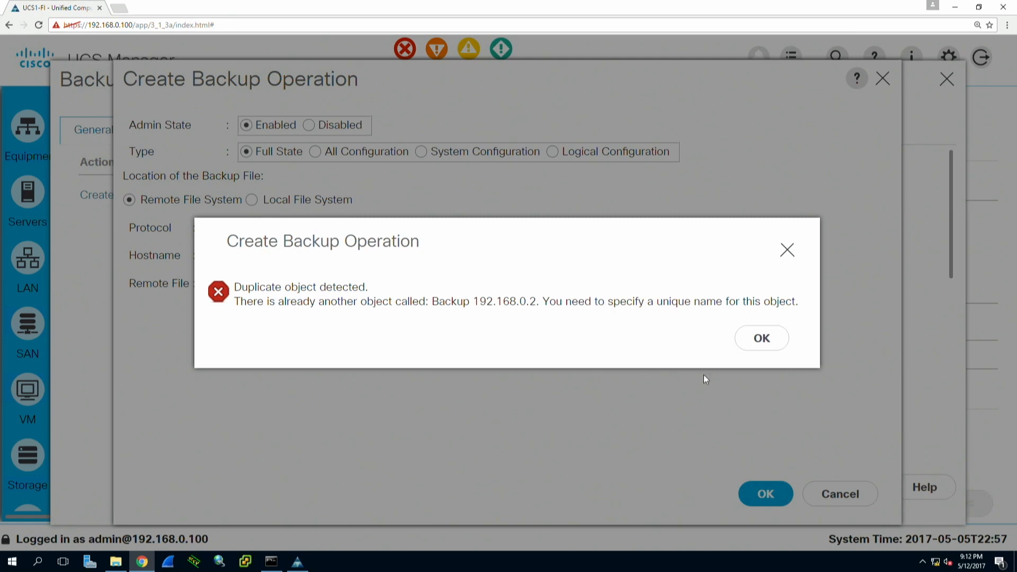
- Dismiss the duplicate-object error and discard the unsaved backup operation
left_click(763, 343)
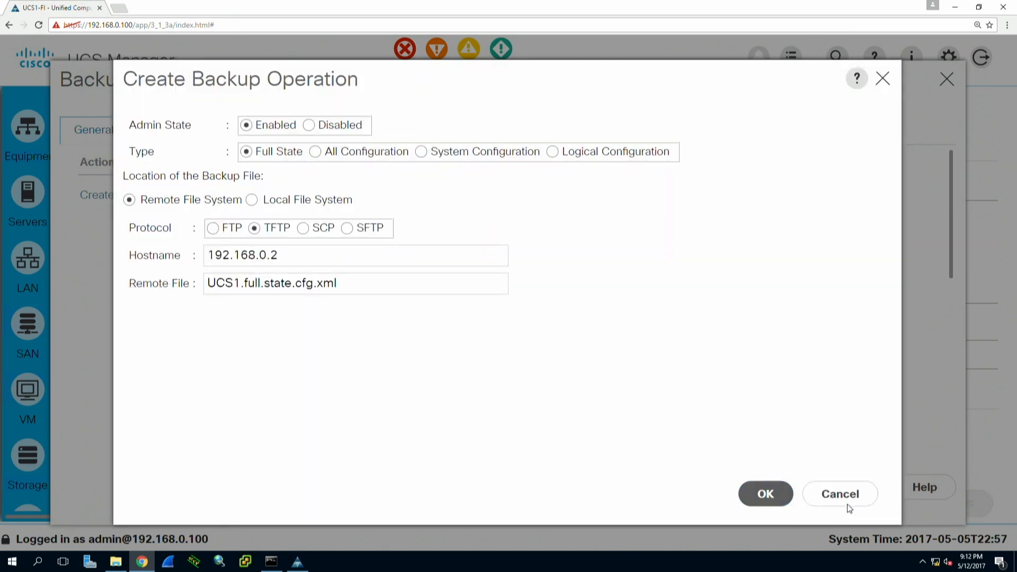
left_click(848, 506)
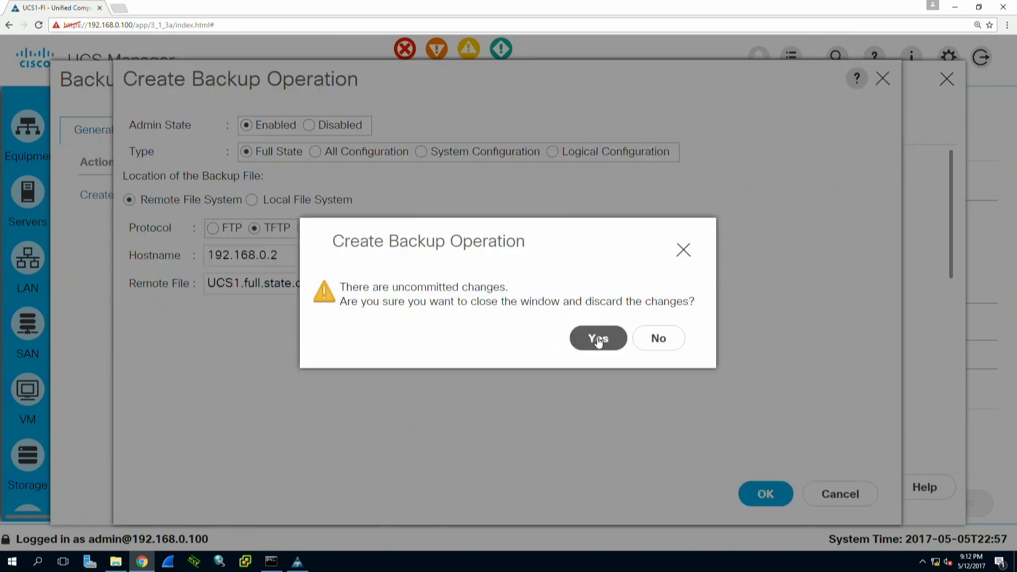
left_click(599, 339)
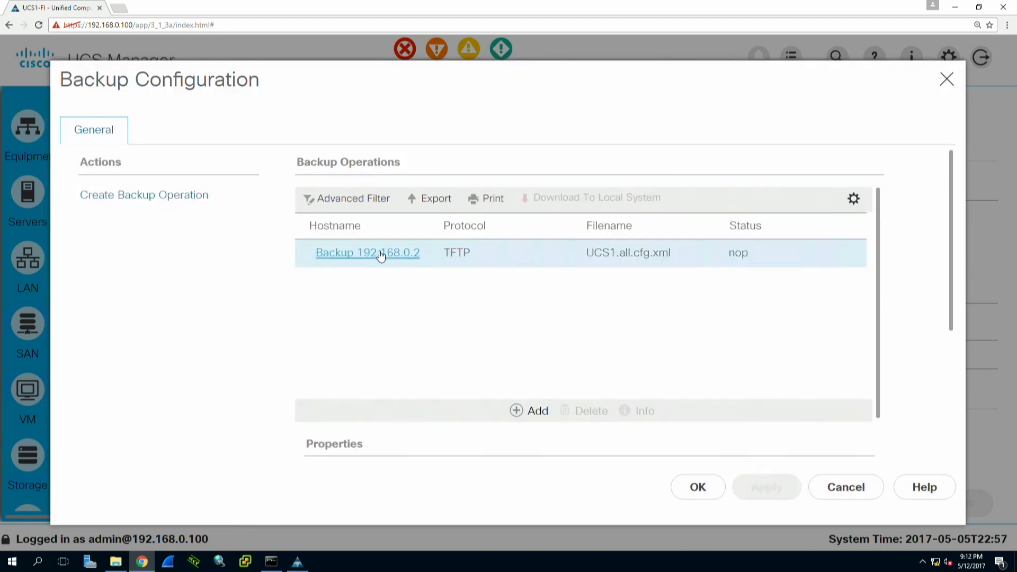
- Delete the existing Backup 192.168.0.2 entry and confirm the removal
left_click(466, 259)
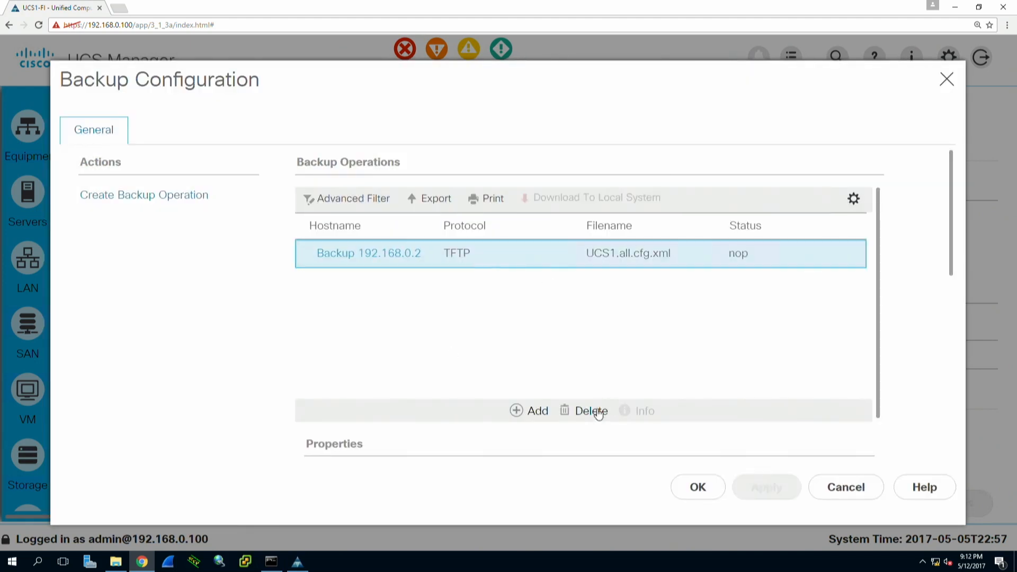
left_click(599, 412)
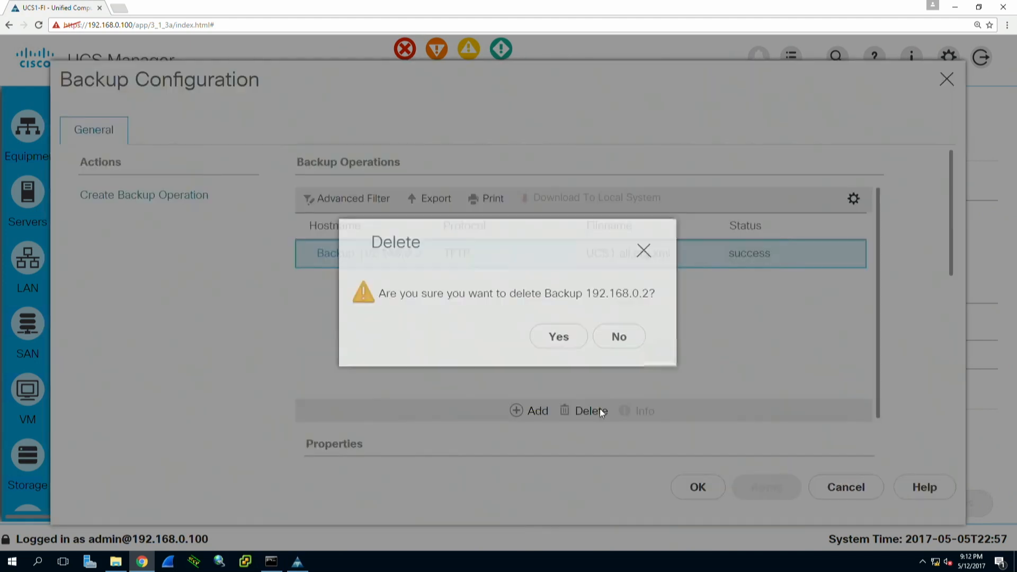
left_click(567, 345)
left_click(595, 336)
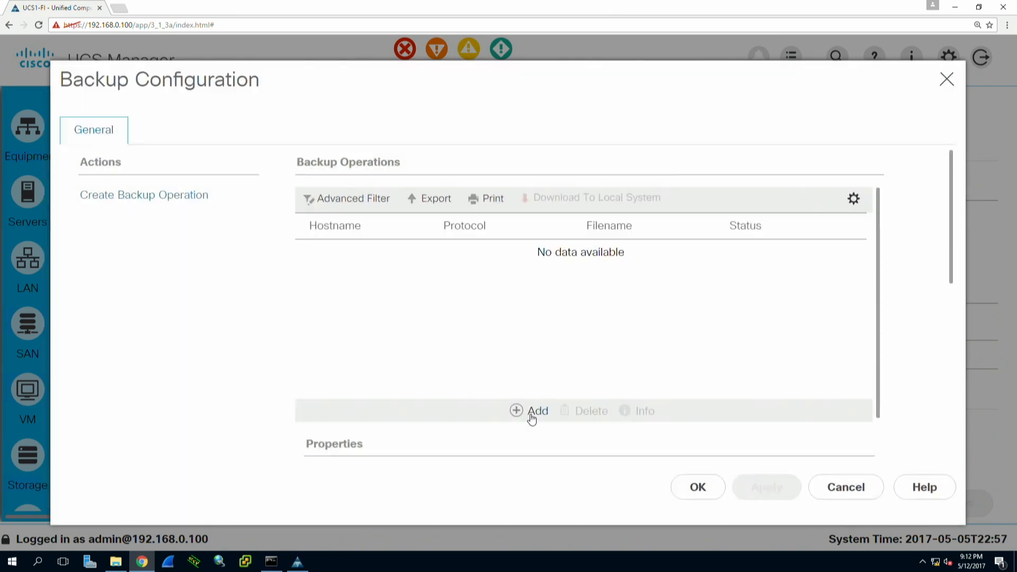
left_click(532, 413)
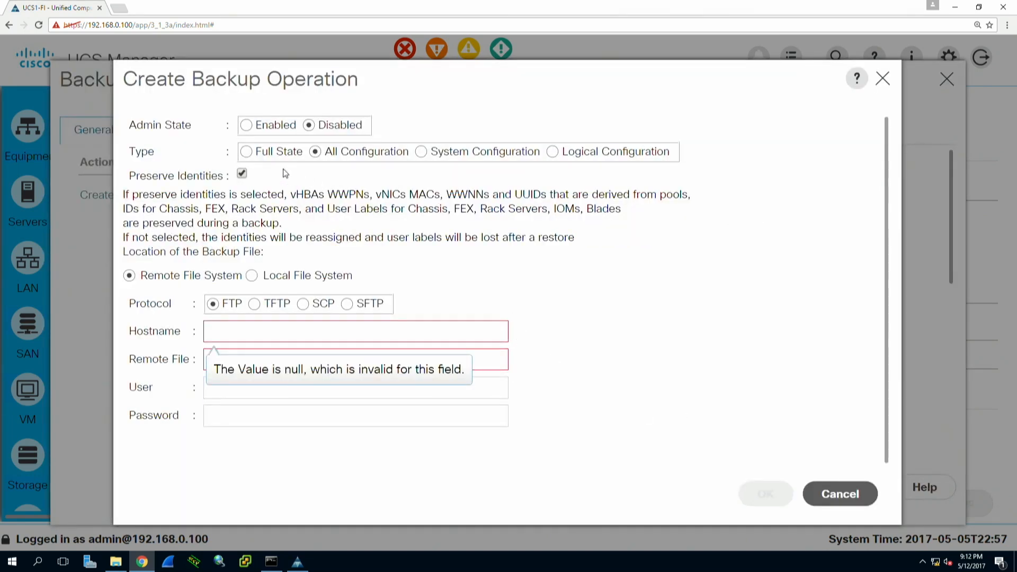
- Save an enabled Full State TFTP backup to 192.168.0.2 as UCS1.full.state.cfg.xml
left_click(260, 127)
left_click(278, 152)
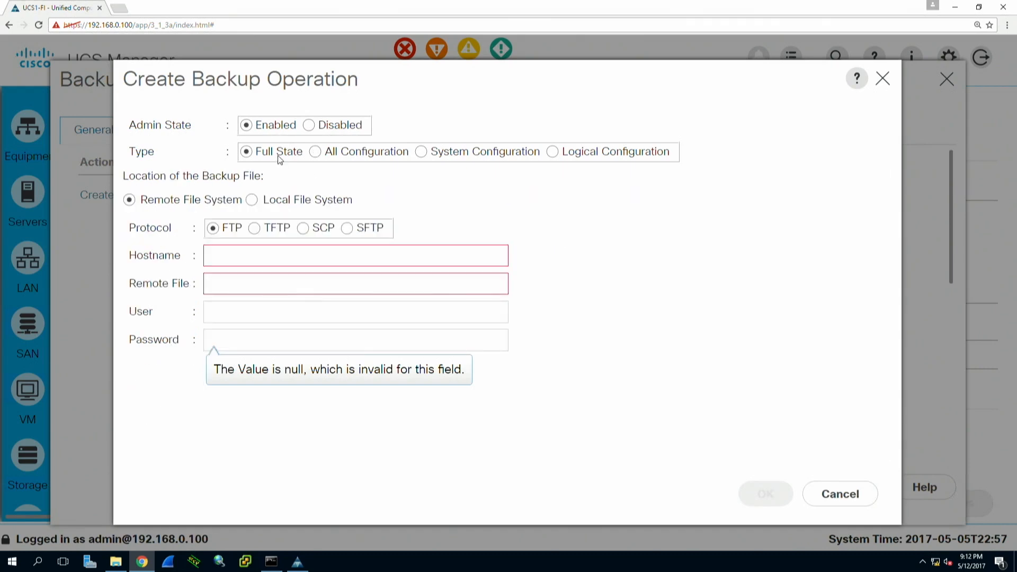
left_click(255, 228)
left_click(267, 258)
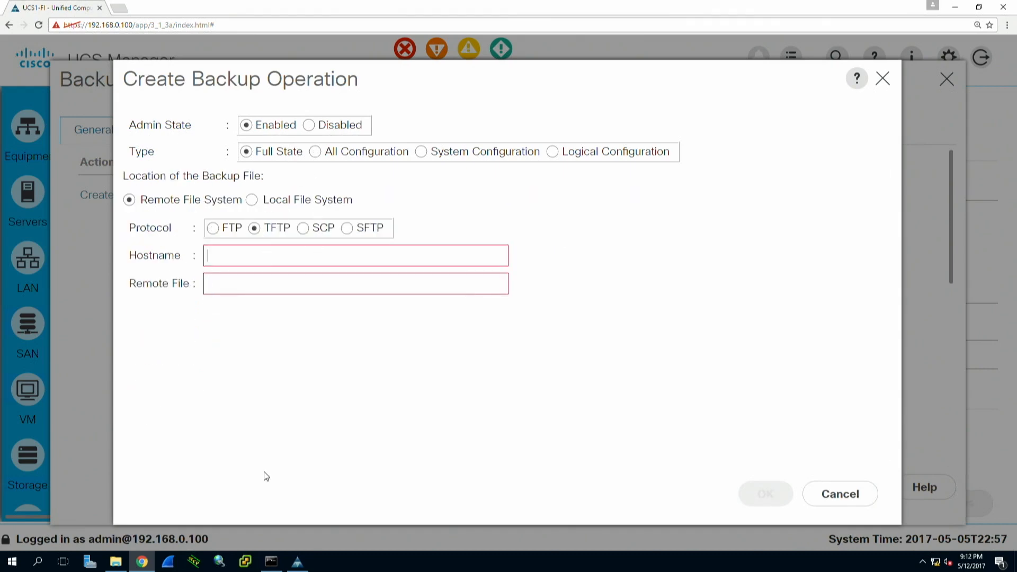
type("192.168.0.2")
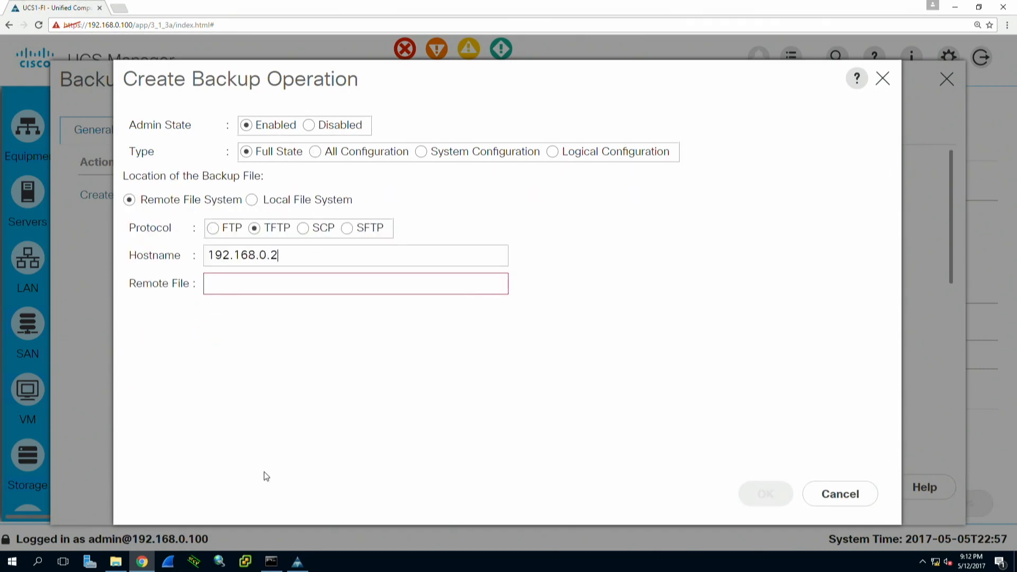
type("UCS1")
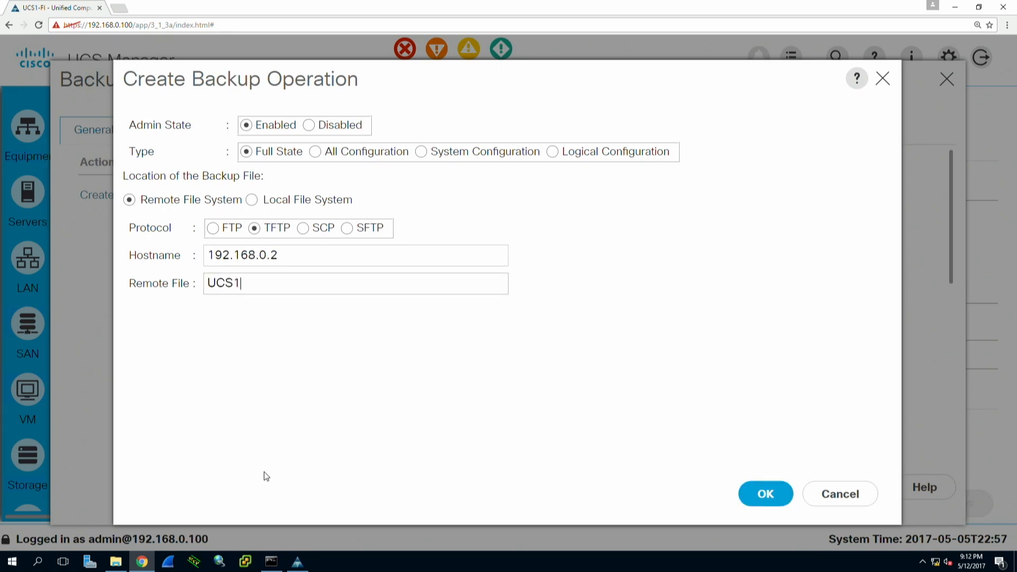
type(".full.state.cfg.xml")
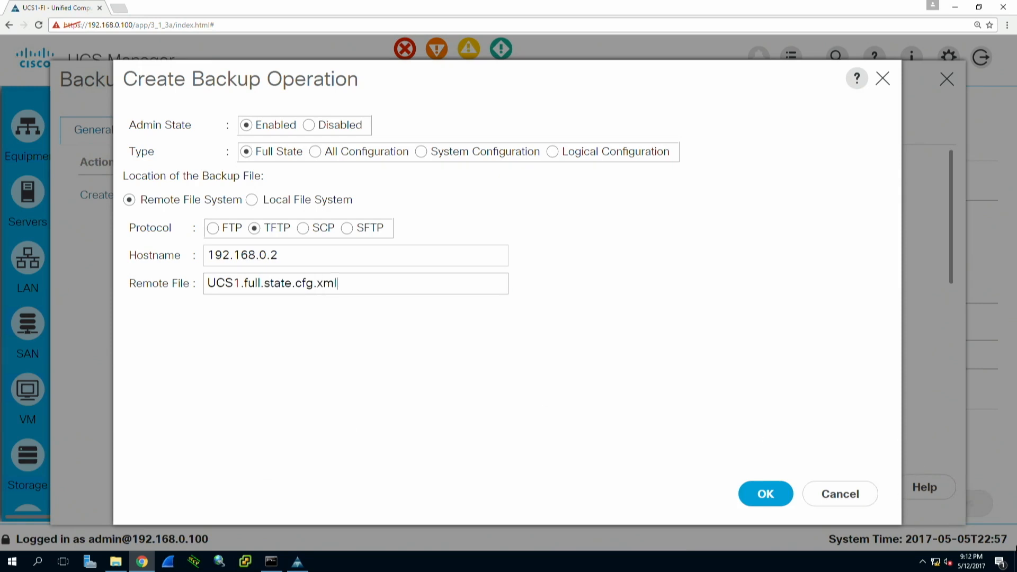
left_click(793, 498)
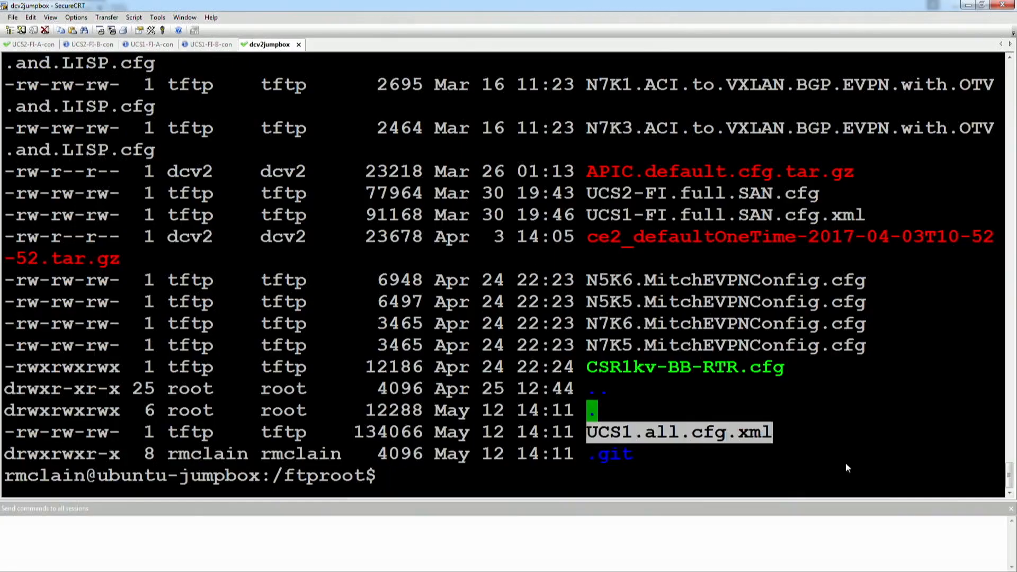
- List the jumpbox's current directory with ls -Stral and highlight the UCS1.all.cfg.xml entry
left_click(813, 434)
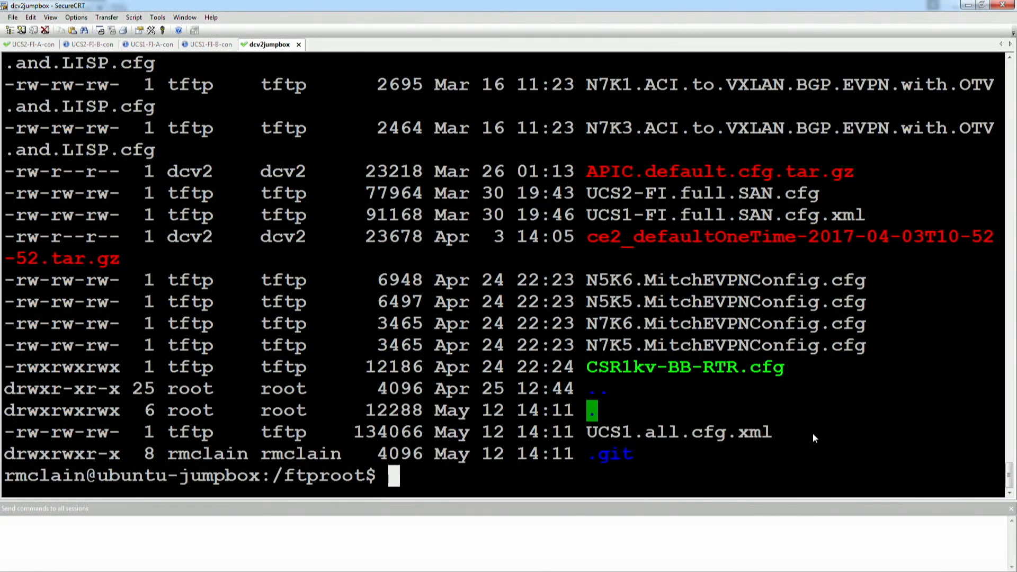
type("ls -Stral")
key("Return")
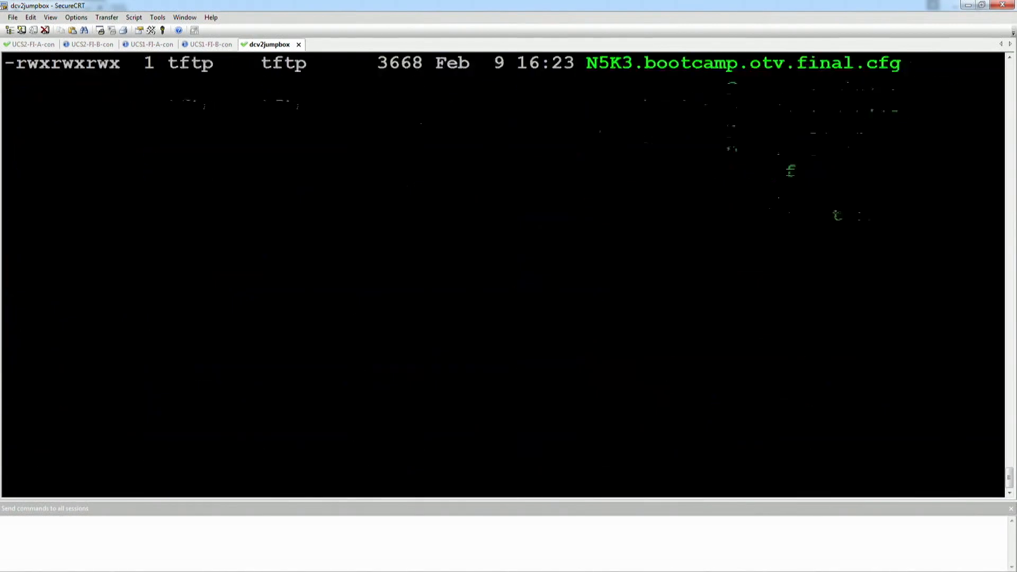
key("Up")
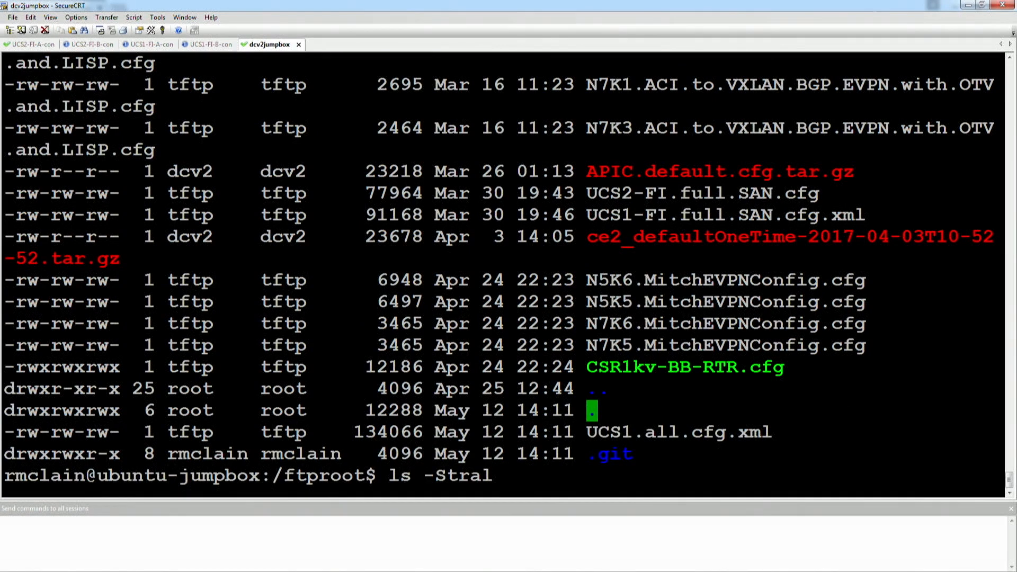
left_click_drag(589, 433, 797, 424)
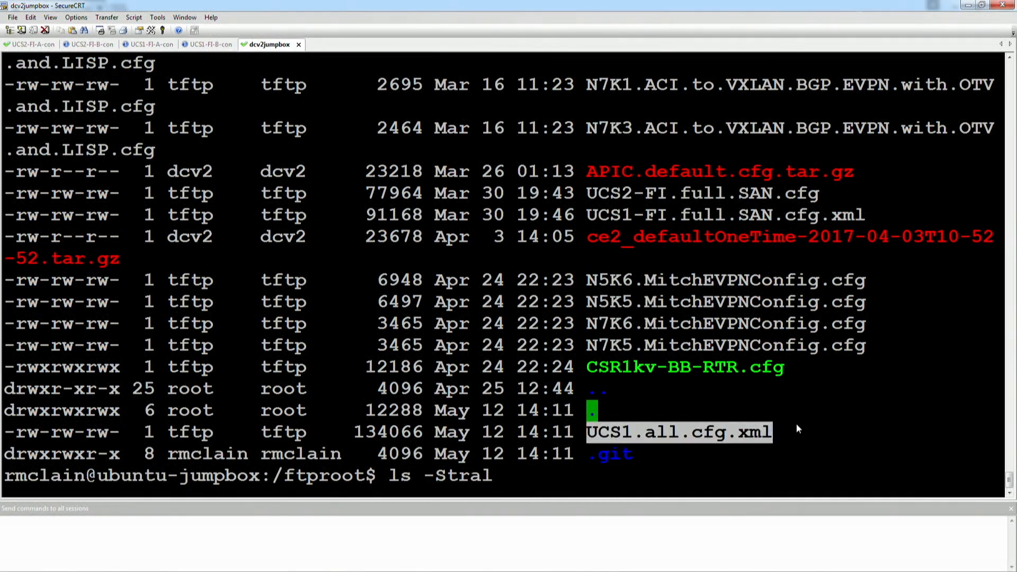
left_click(855, 454)
- Change into /ftproot, list it sorted by size, and check the backup status in UCS Manager
key("Up")
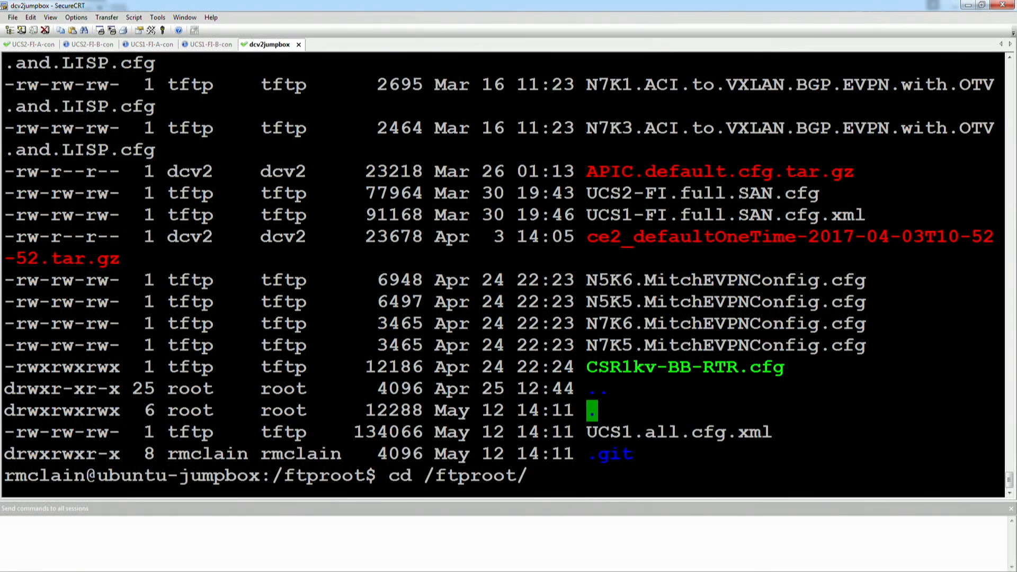
key("Return")
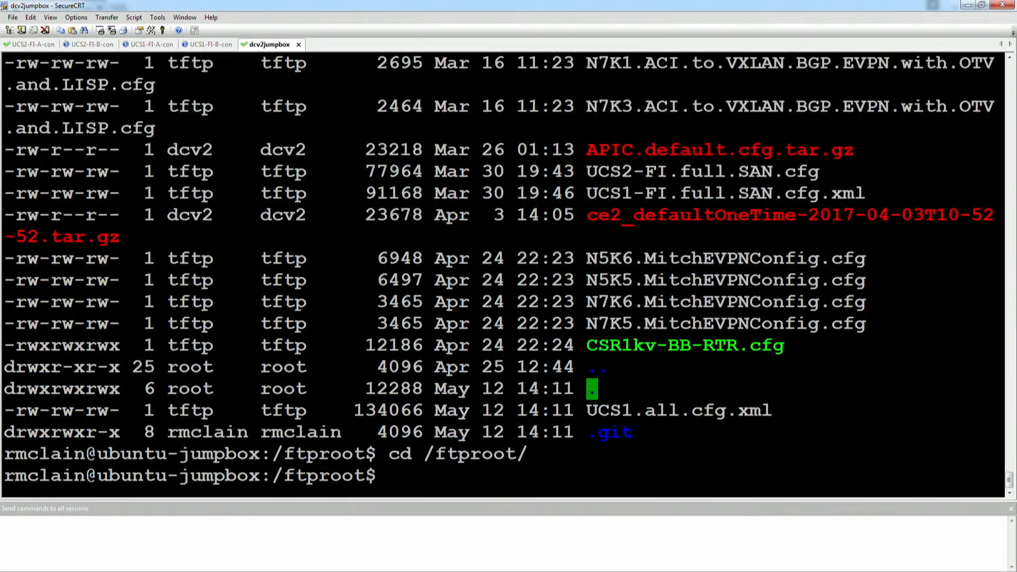
type("ls -Stral")
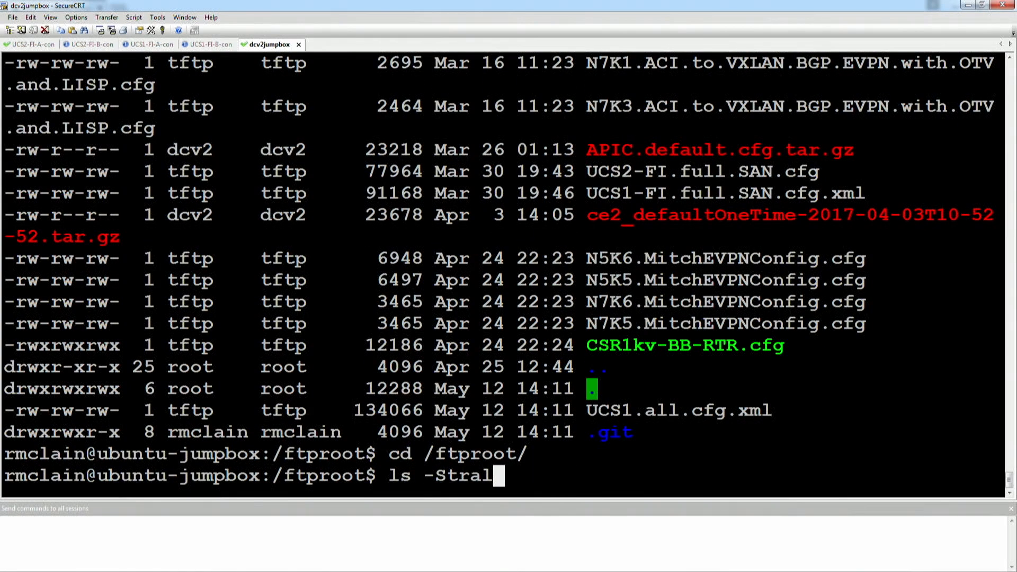
key("Return")
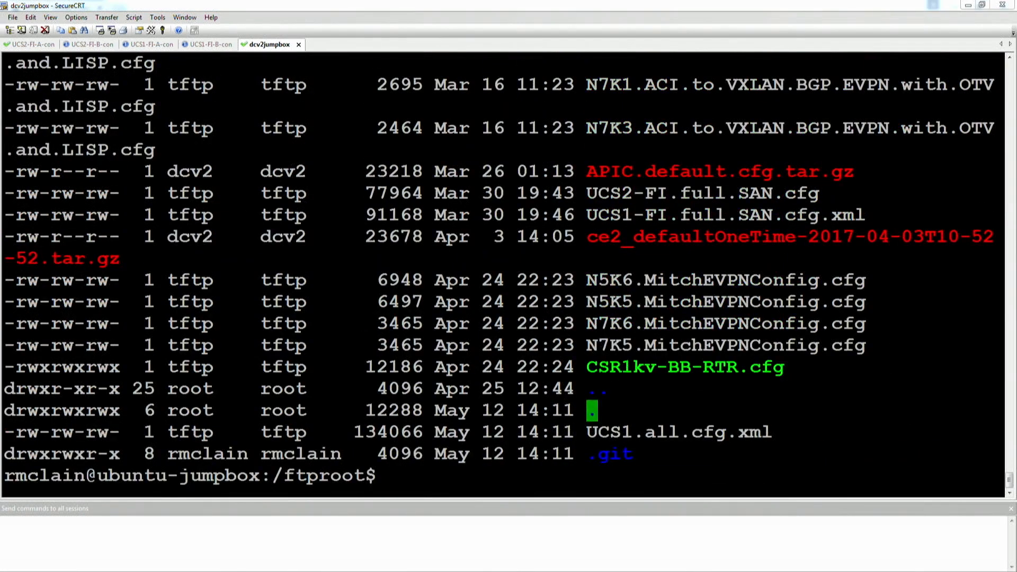
key("alt+Tab")
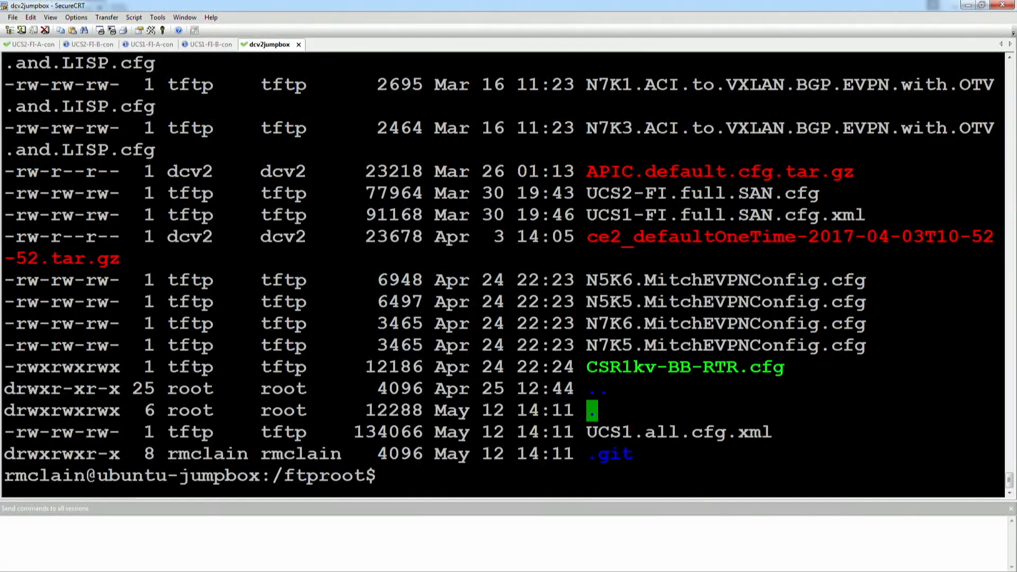
- Relist /ftproot and highlight the new backup's 1553611-byte size
type("ls -Stral")
key("Return")
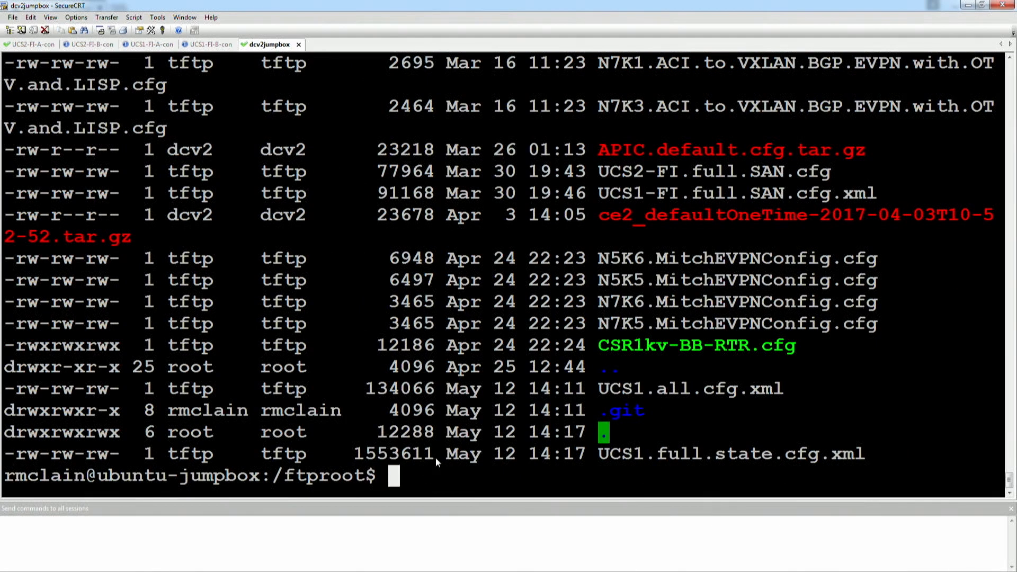
left_click_drag(435, 455, 368, 458)
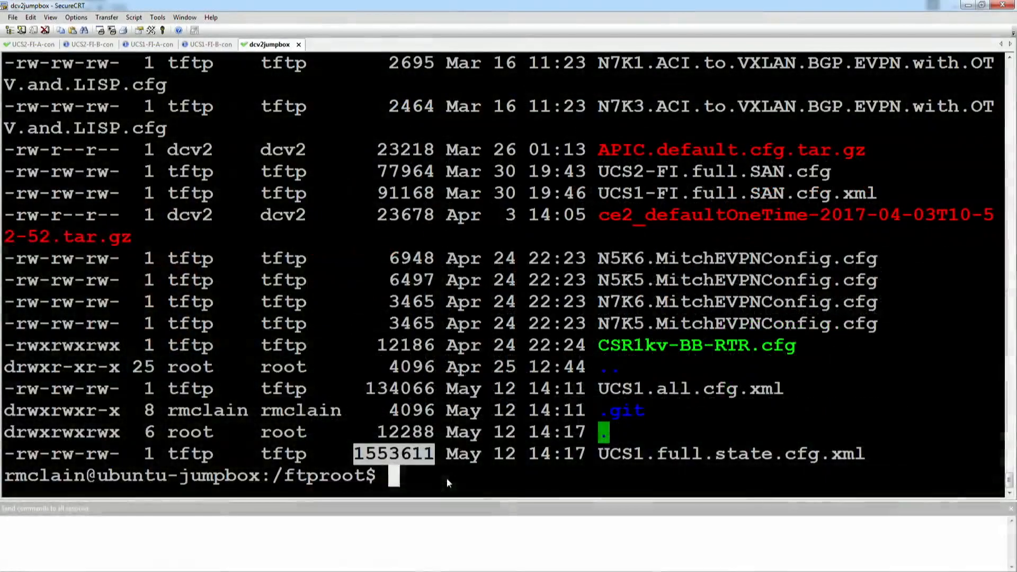
left_click(485, 354)
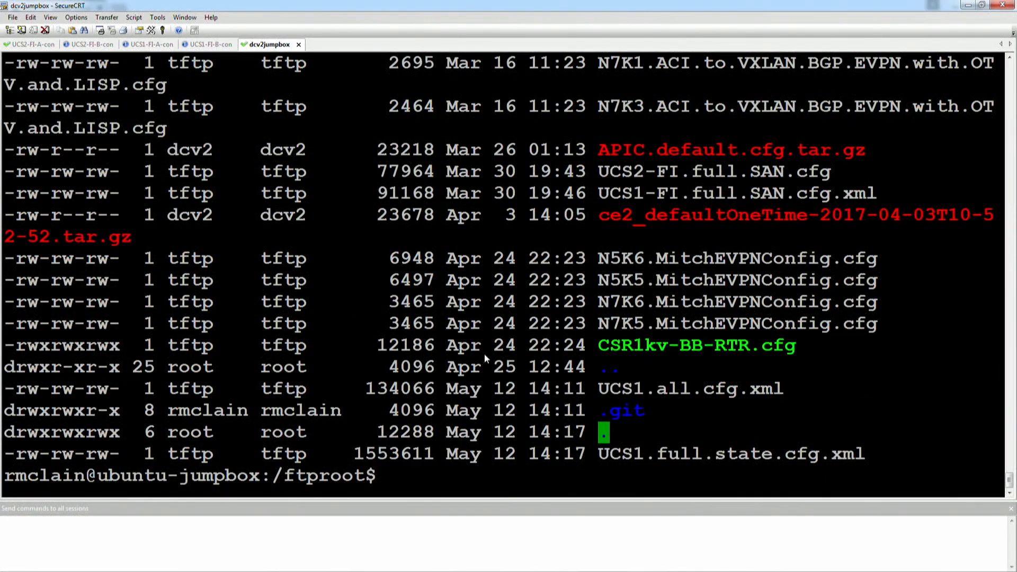
- Page through UCS1.full.state.cfg.xml with cat | more, showing it is unreadable binary
type("cat UCS1.f")
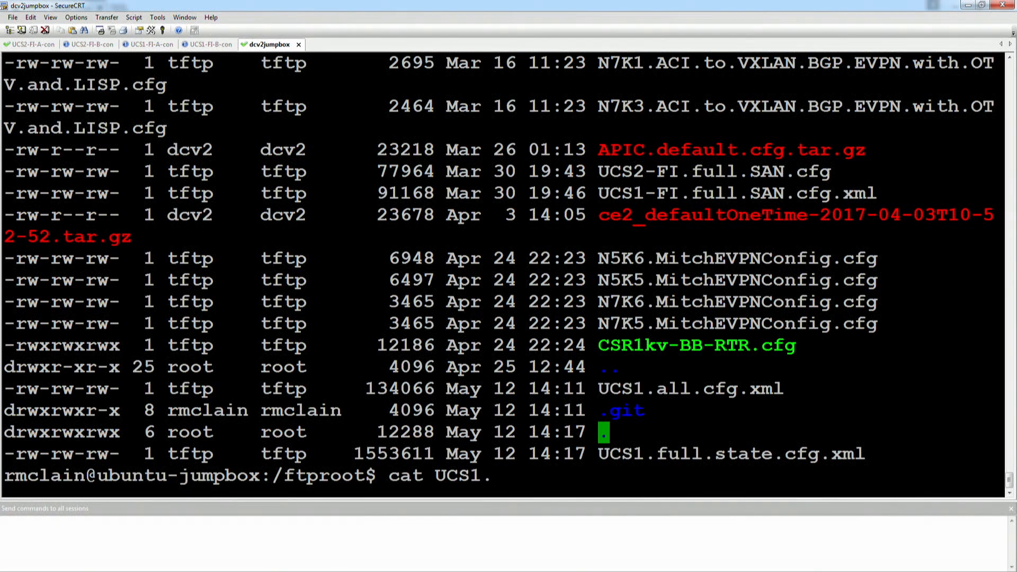
key("Tab")
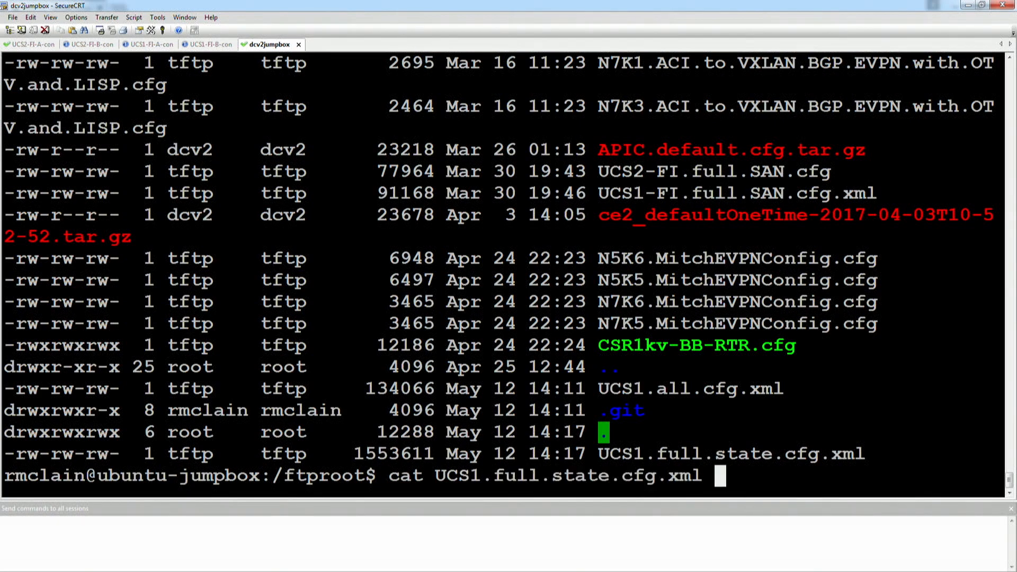
type("| more")
key("Return")
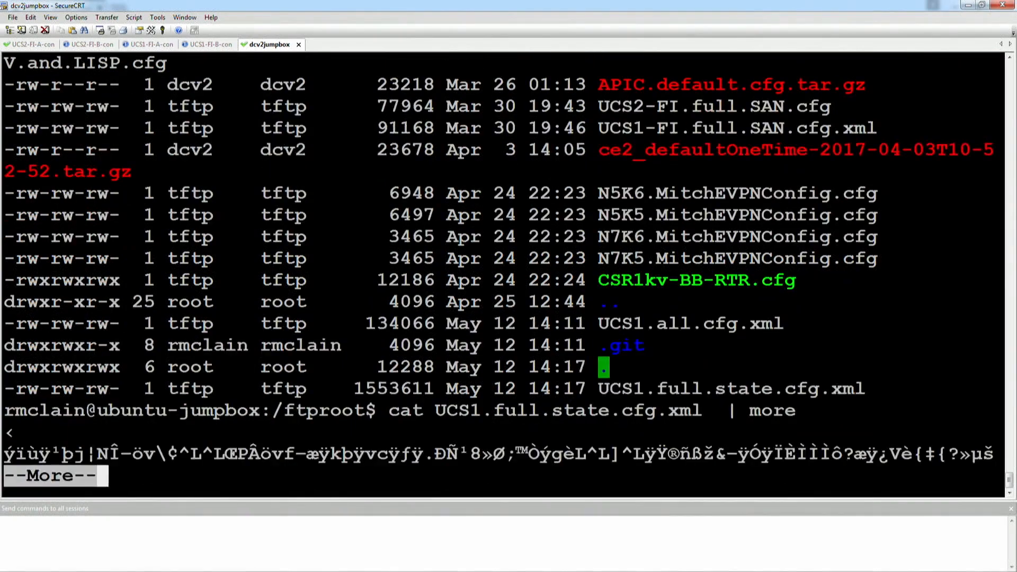
key("Return")
key("Return")
key("Return")
key("Return")
key("Return")
key("Return")
key("Return")
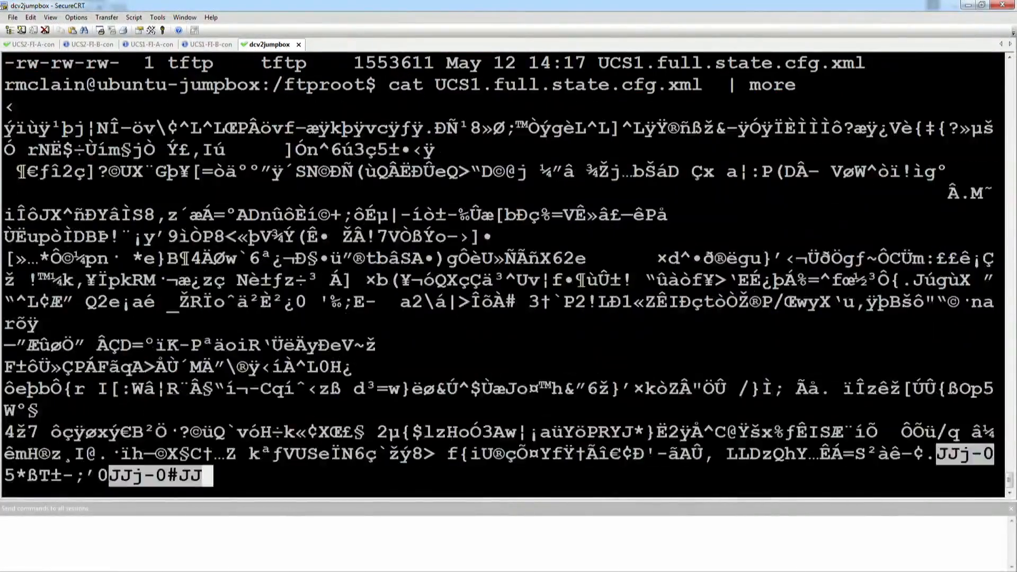
key("Return")
key("Return")
key("Return")
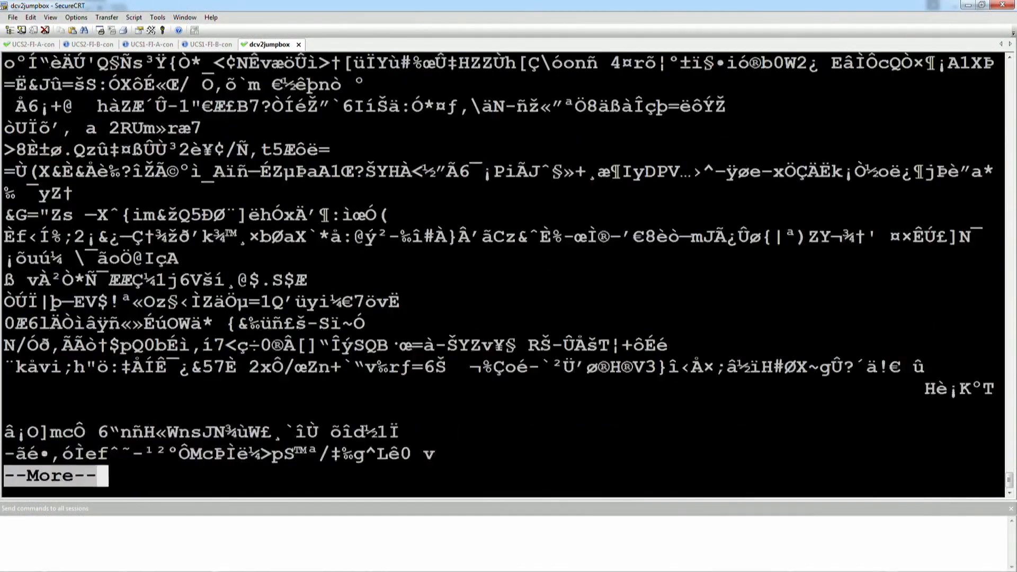
key("Return")
key("Return")
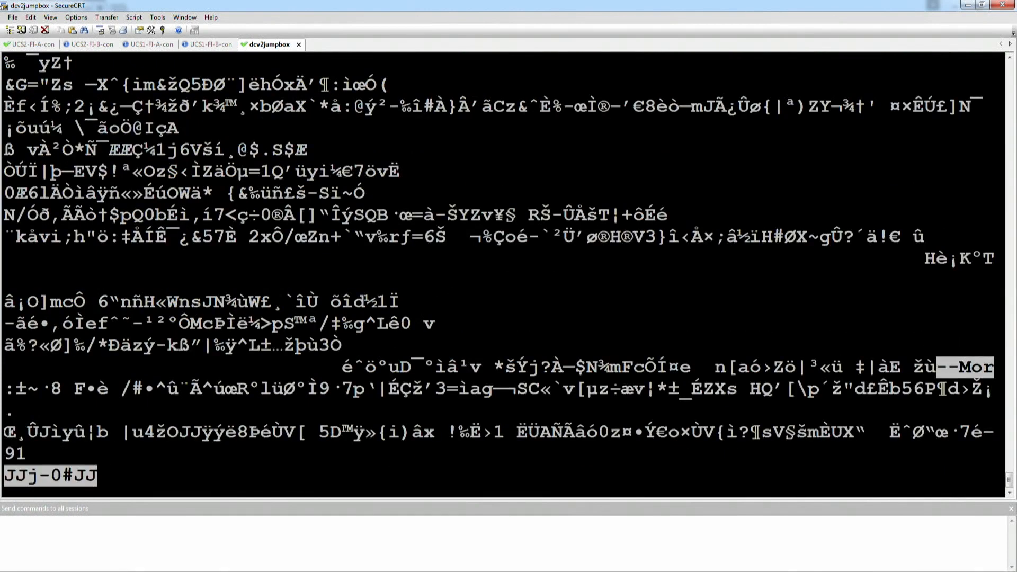
key("space")
key("q")
- Clear the recalled command and copy the UCS1.all.cfg.xml file name from the earlier listing
key("Up")
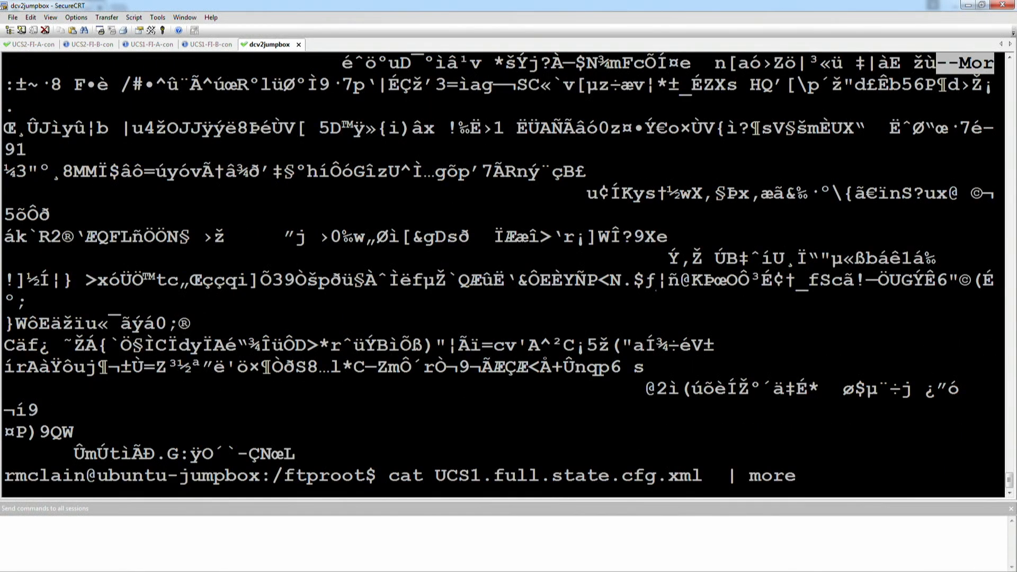
key("ctrl+u")
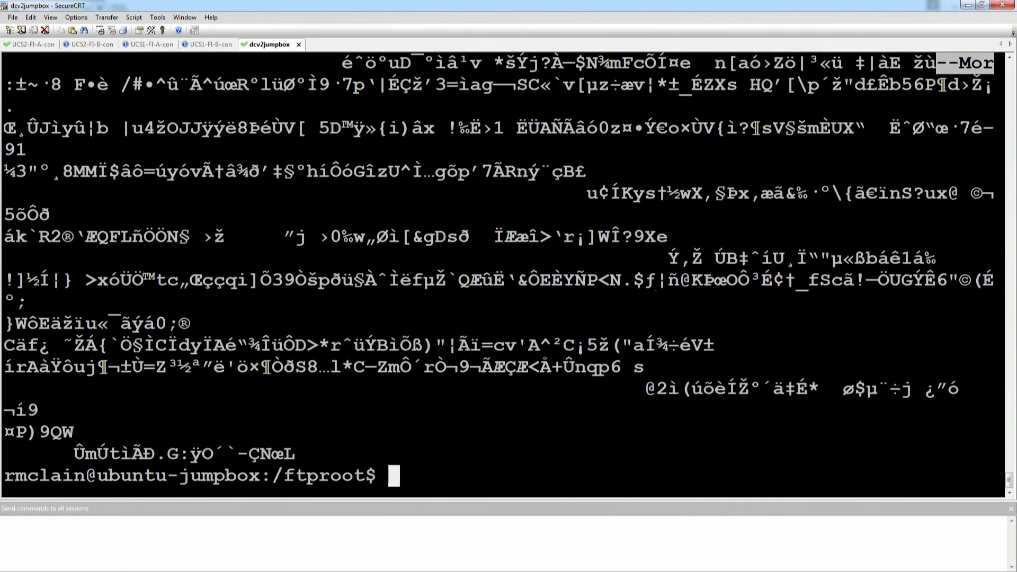
scroll(482, 282, "up", 20)
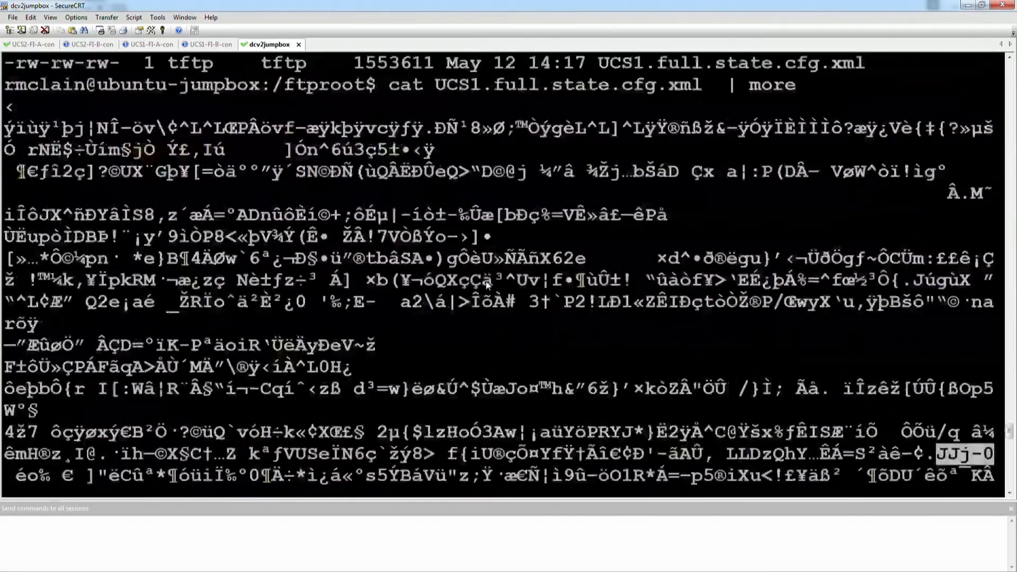
scroll(493, 286, "down", 2)
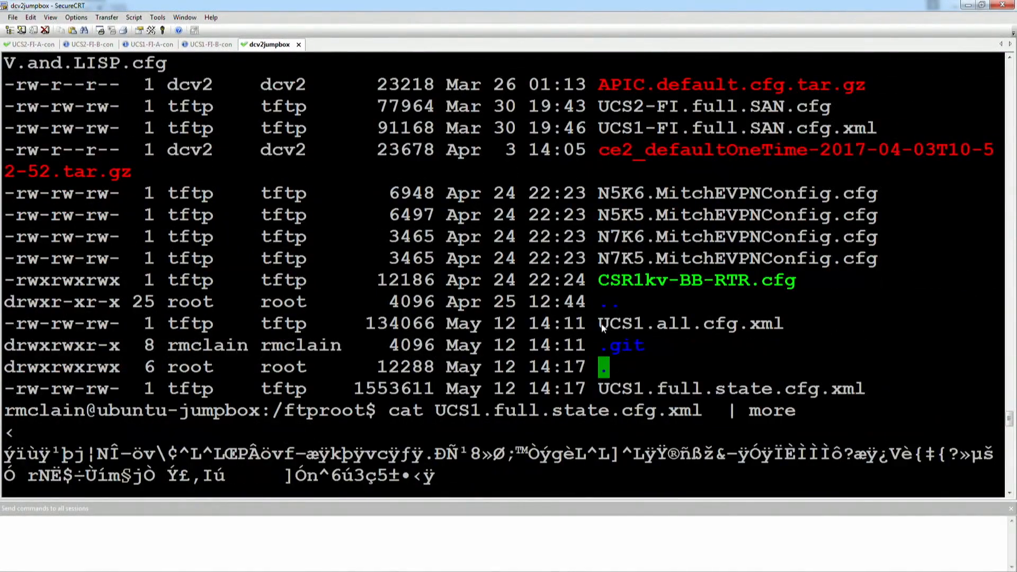
left_click_drag(603, 326, 801, 332)
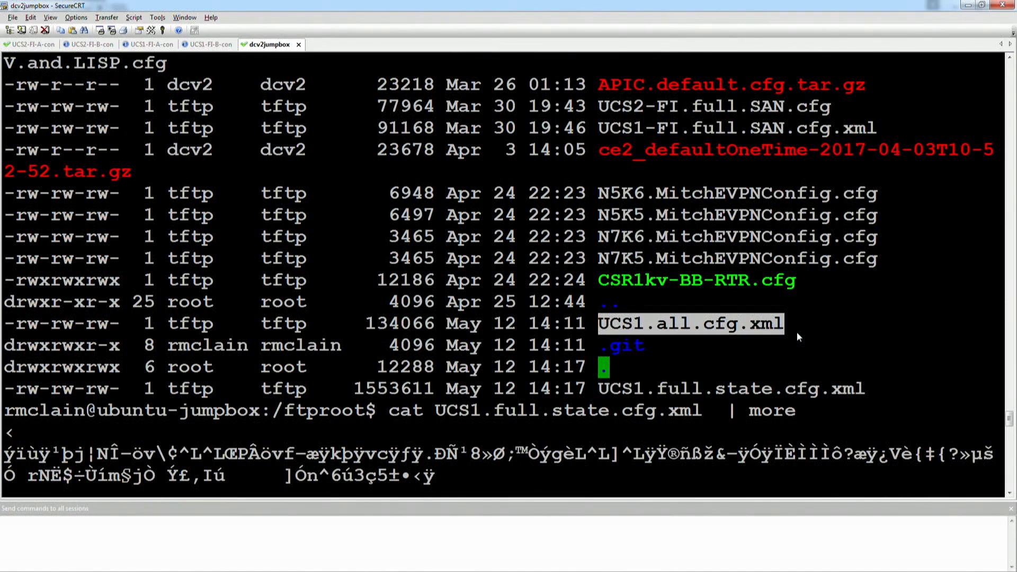
- Print UCS1.all.cfg.xml with cat and look over its plain XML output
type("cat UCS1.all.cfg.xml")
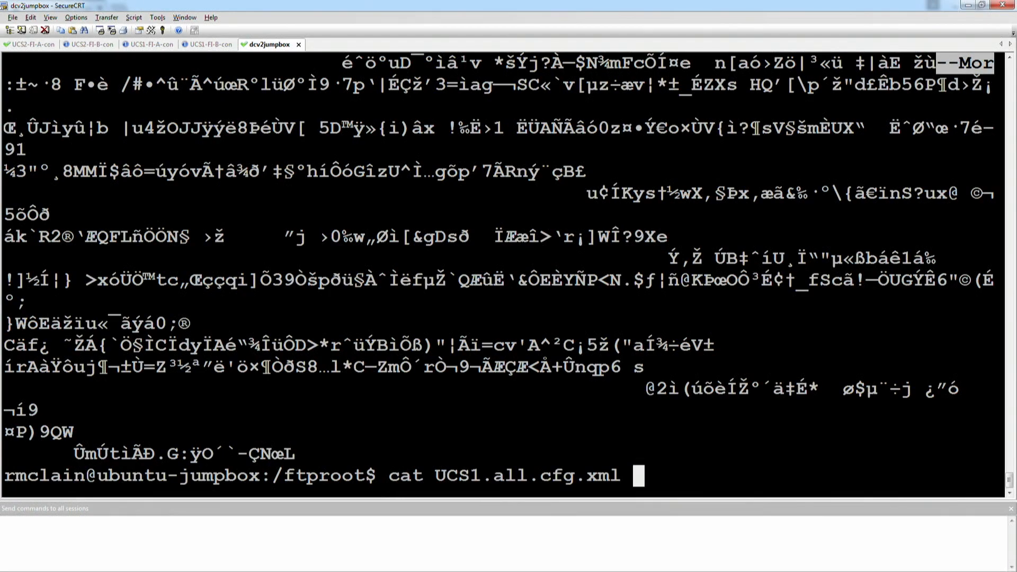
key("Return")
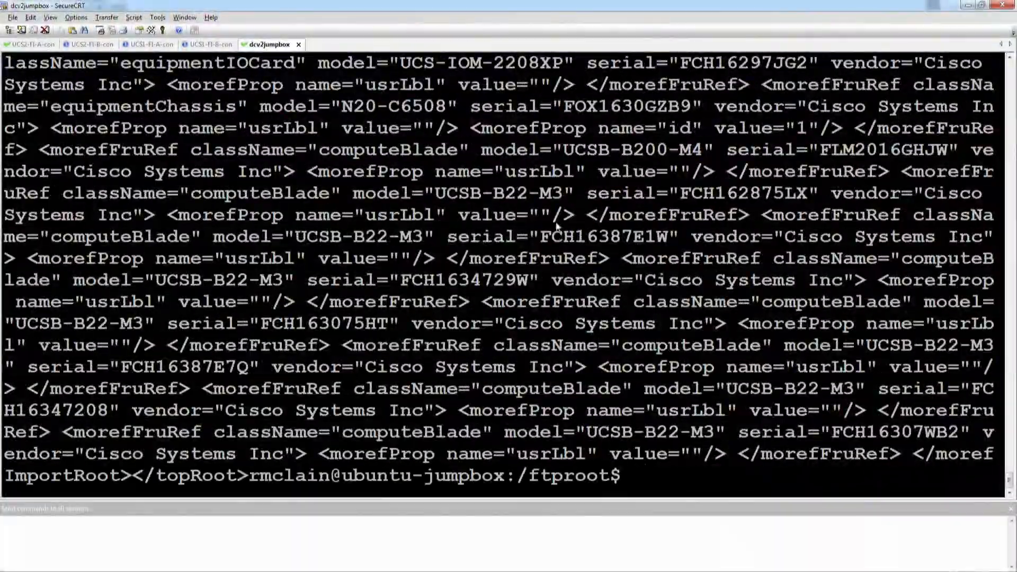
left_click_drag(33, 62, 895, 454)
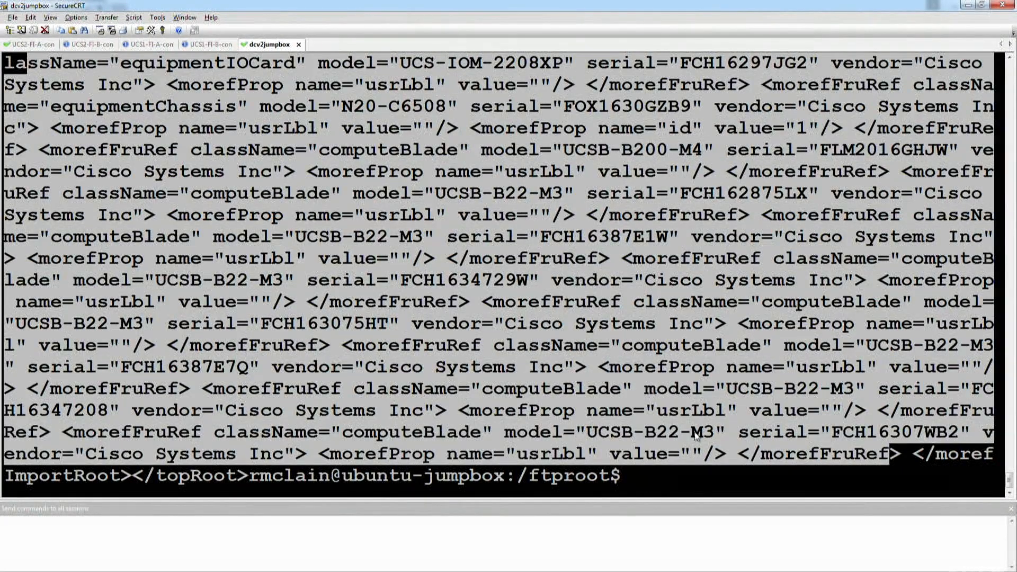
left_click(526, 347)
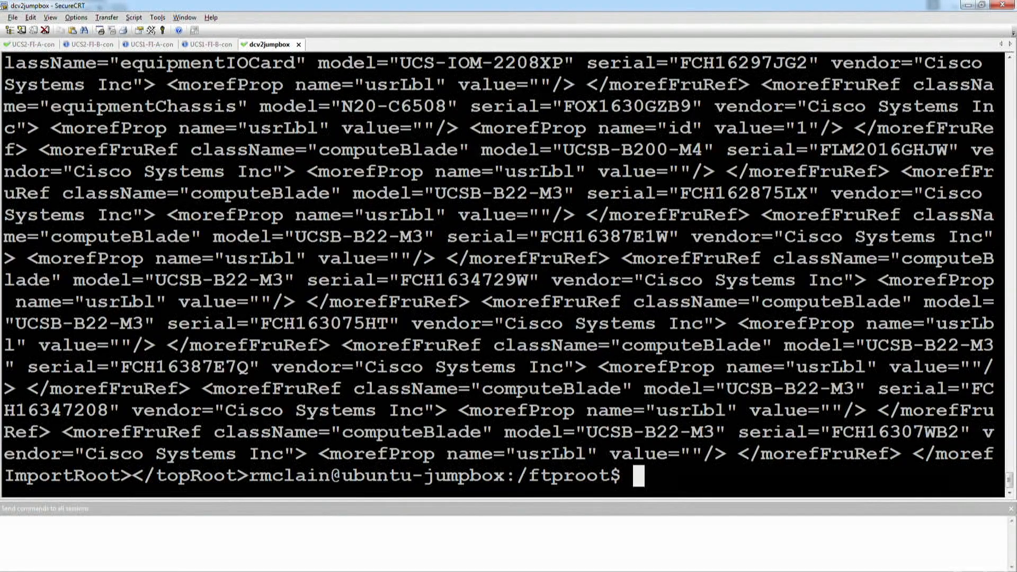
- Filter UCS1.all.cfg.xml for 'Instance' lines and pick out a blade's model and serial number
type("cat UCS1.all.cfg.xml | egrep ")
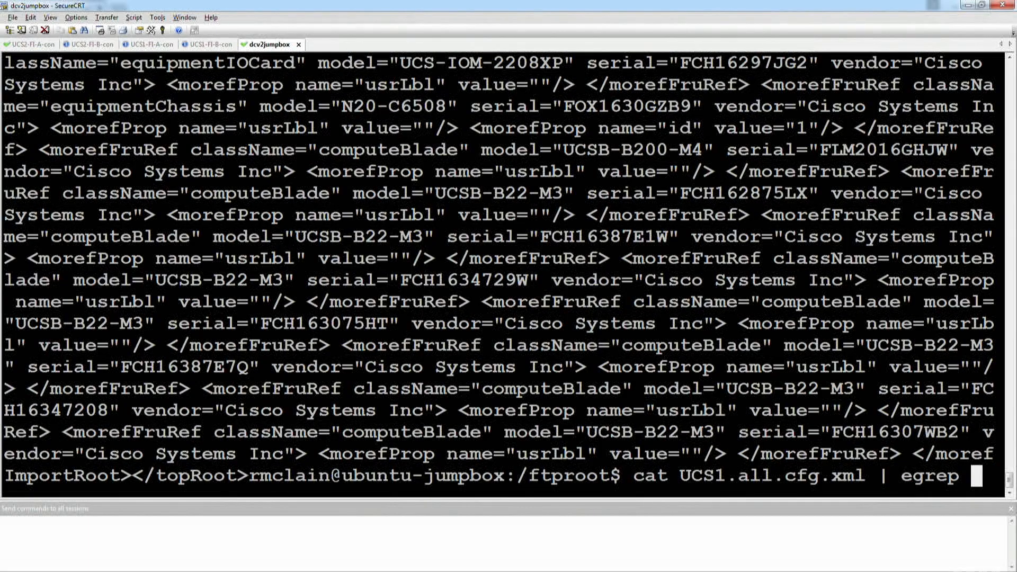
type("'Ins")
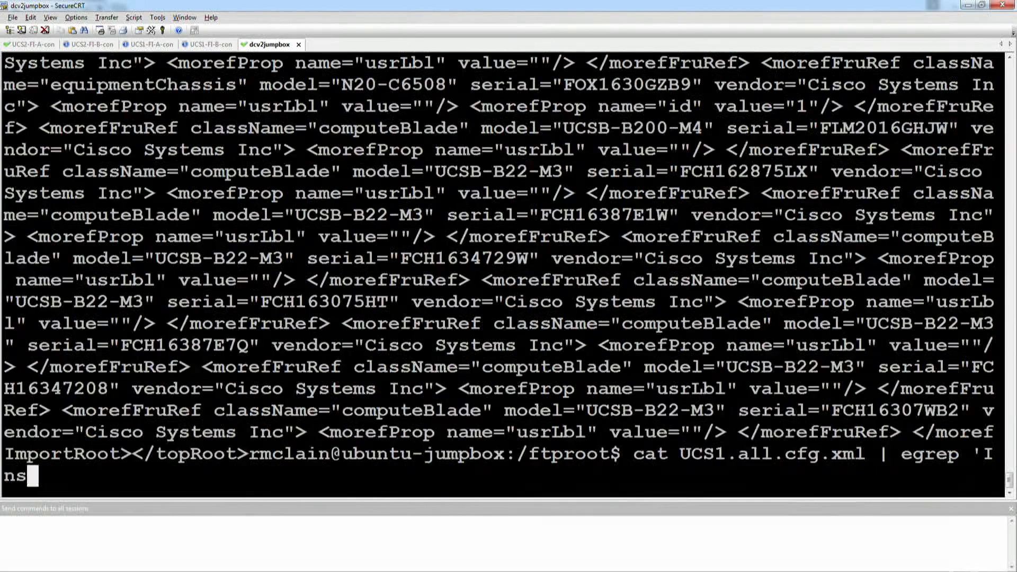
type("tance")
type("'")
key("Return")
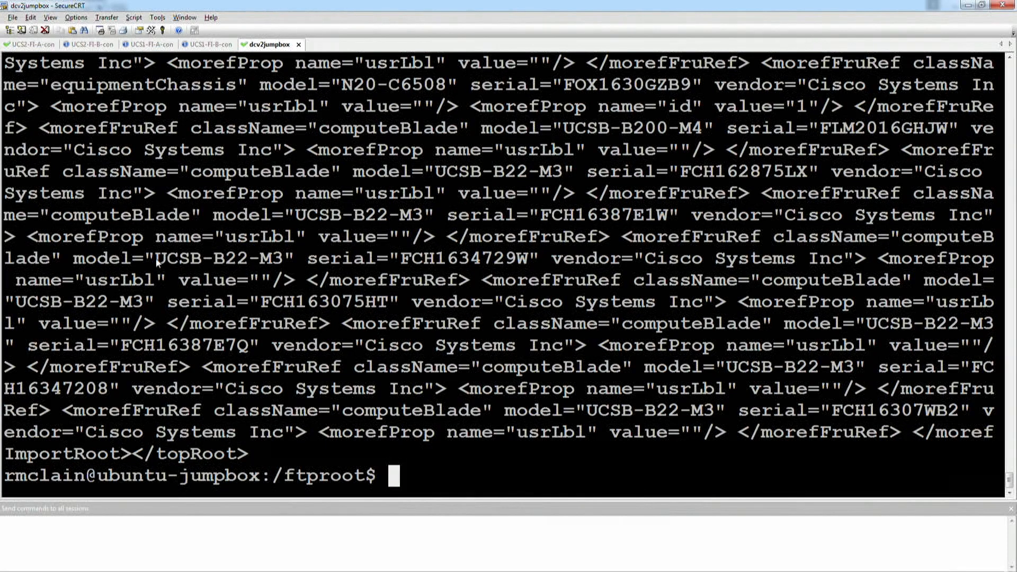
left_click_drag(157, 261, 540, 259)
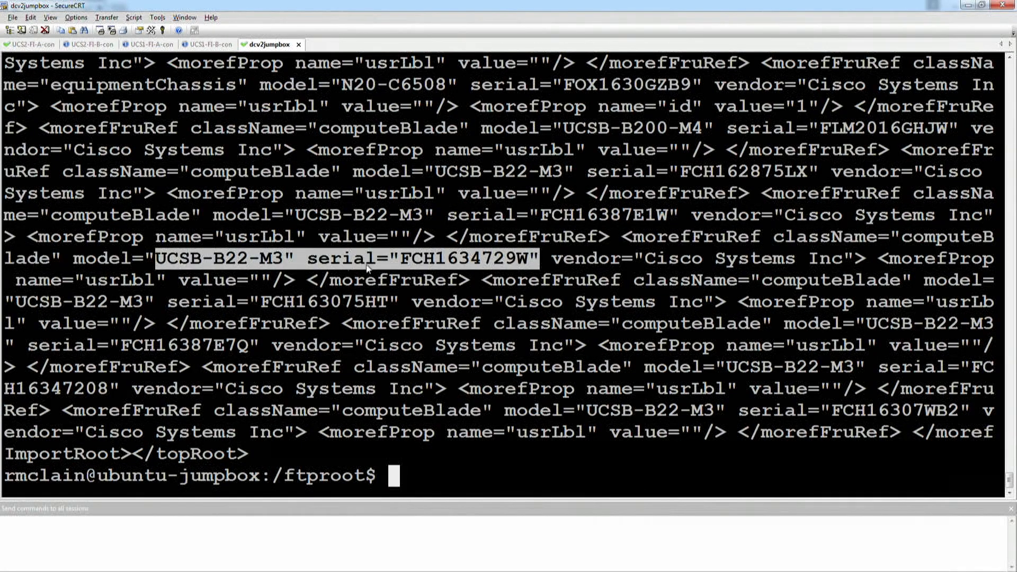
left_click(476, 449)
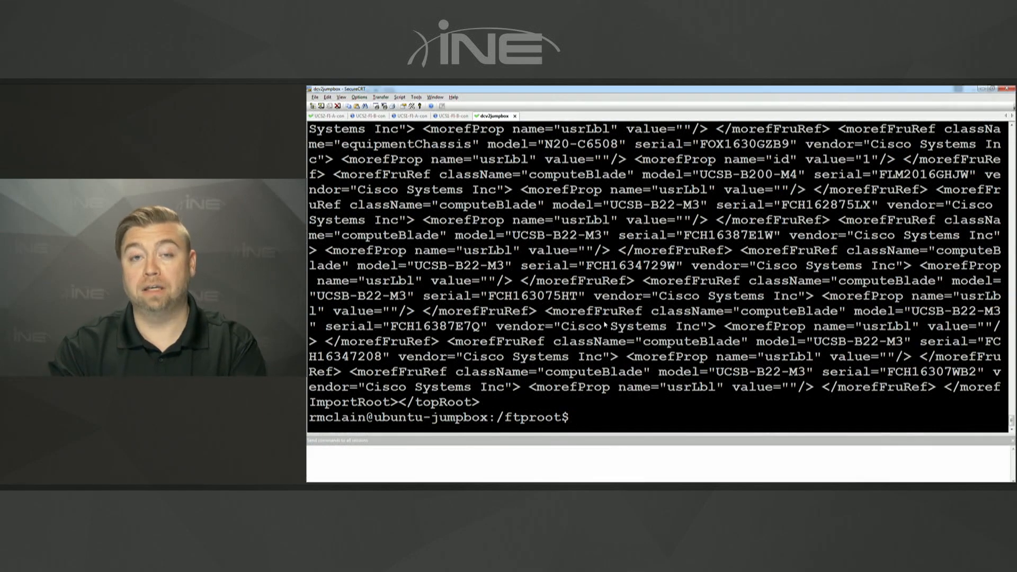
left_click(982, 89)
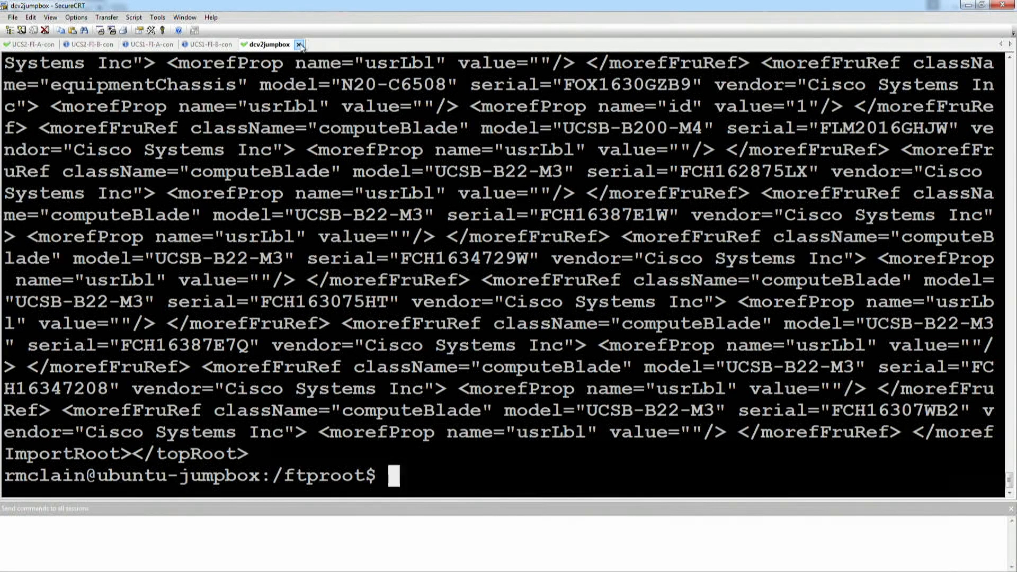
- Close the jumpbox and UCS2 console tabs, then wake the UCS1-FI-A and UCS1-FI-B login prompts
left_click(299, 44)
left_click(91, 44)
left_click(125, 44)
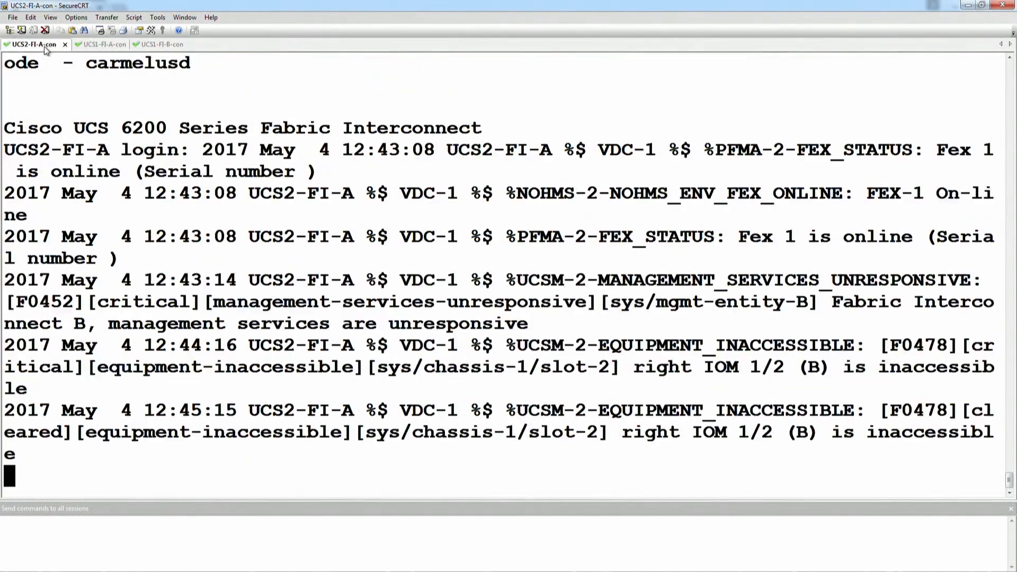
left_click(65, 44)
left_click(114, 214)
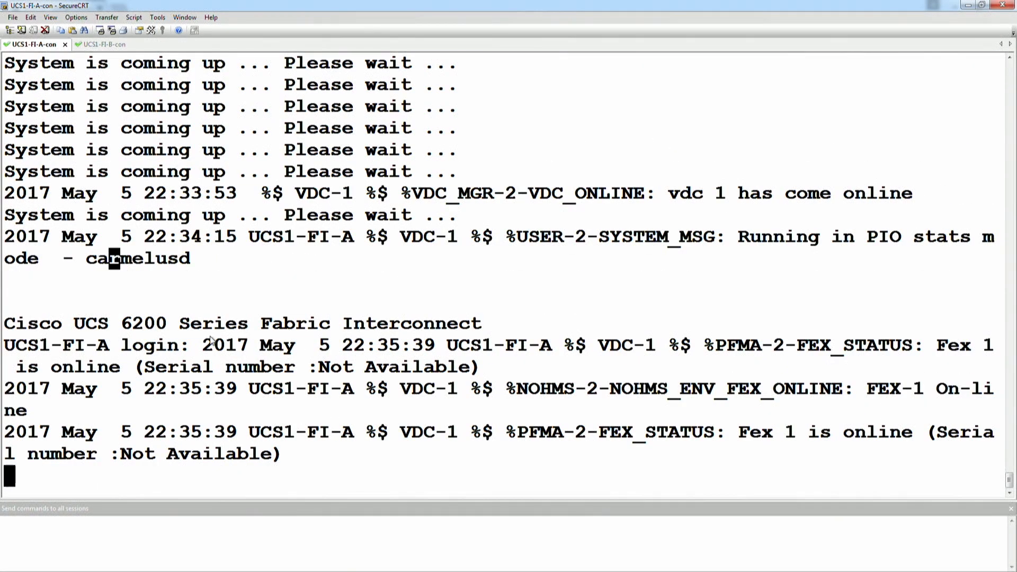
key("Return")
left_click(105, 44)
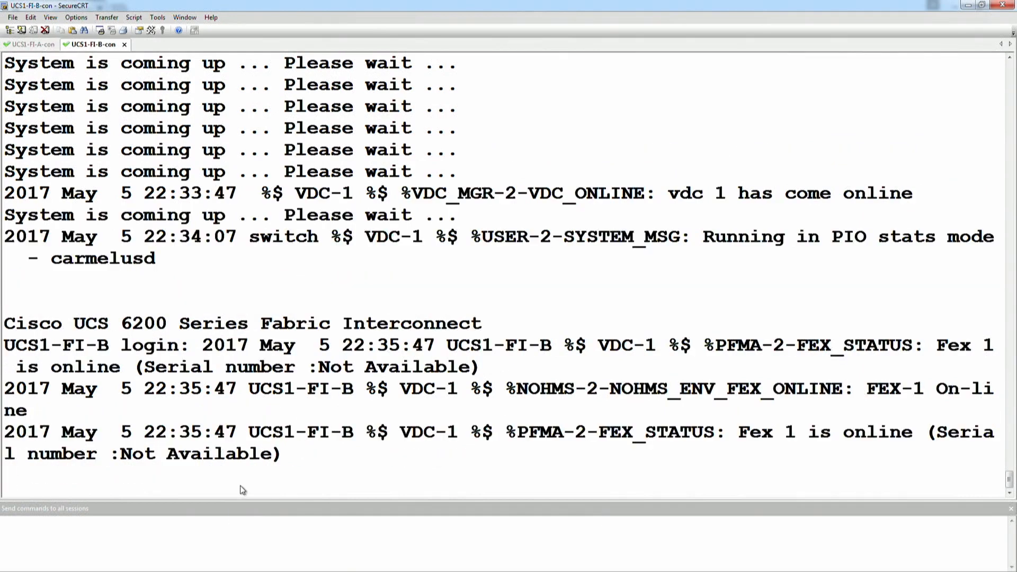
key("Return")
- Log both UCS1 consoles in as admin via send-to-all, entering the password, then type connect local-mgmt
left_click(231, 537)
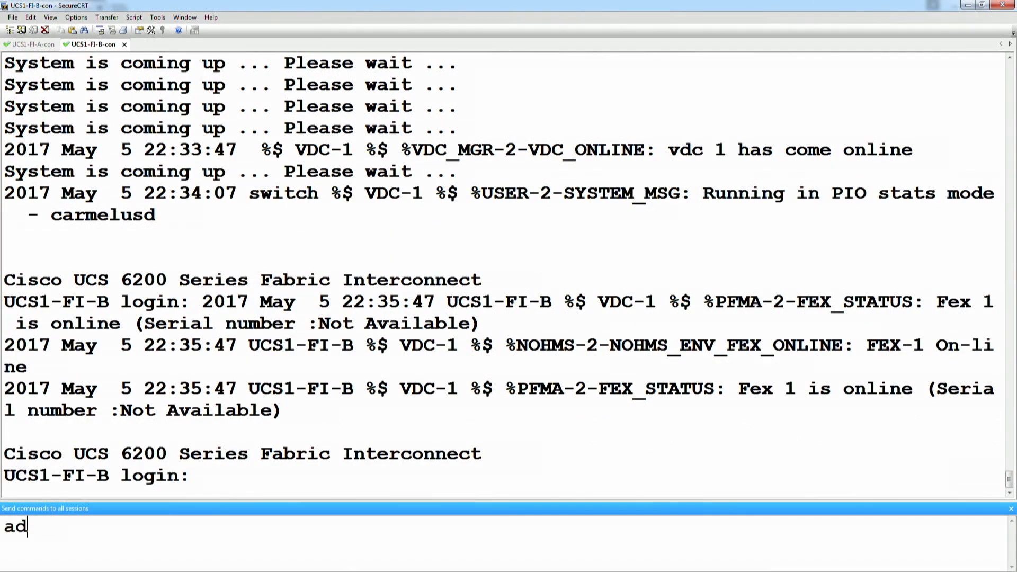
key("Return")
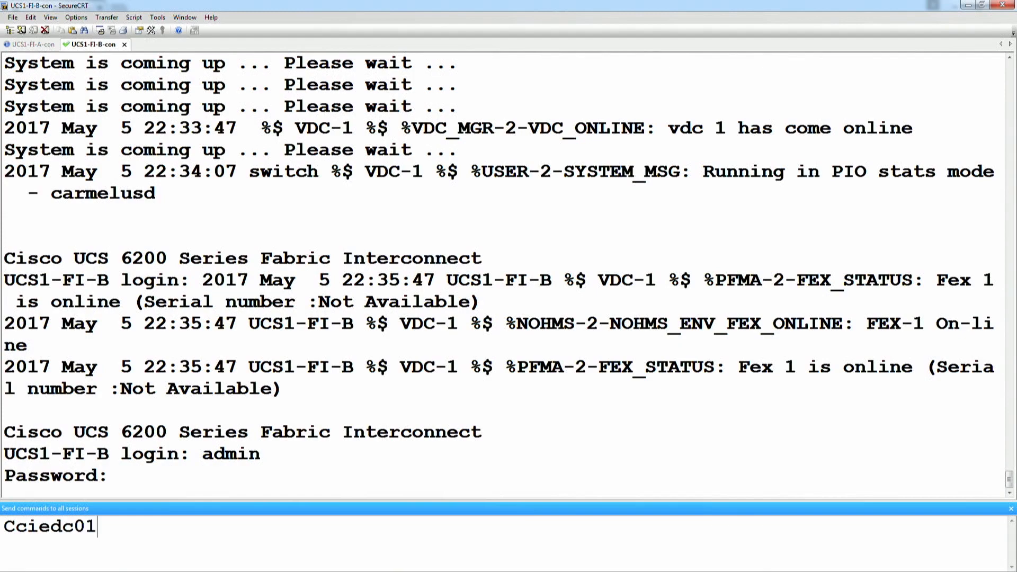
key("Return")
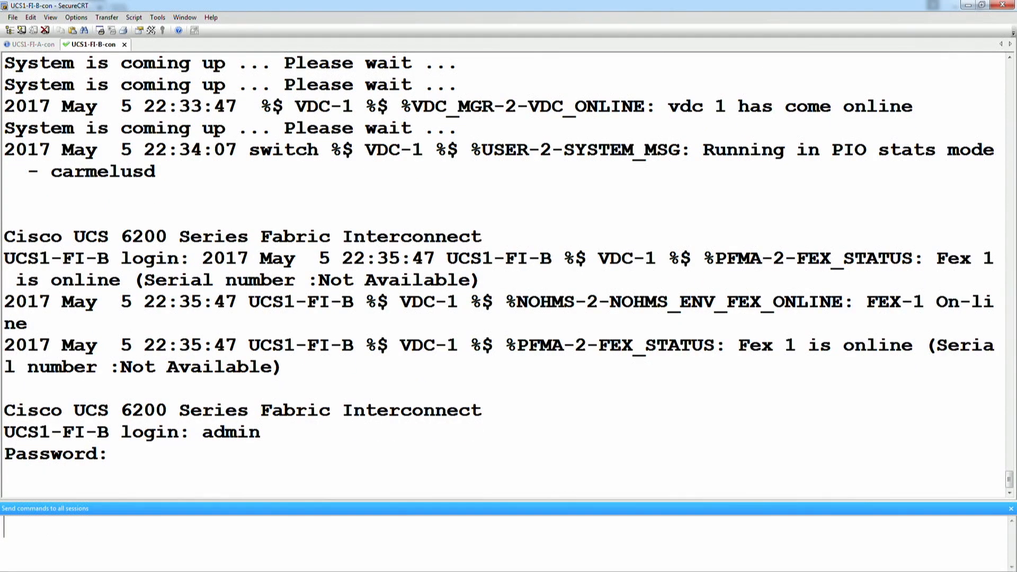
key("Return")
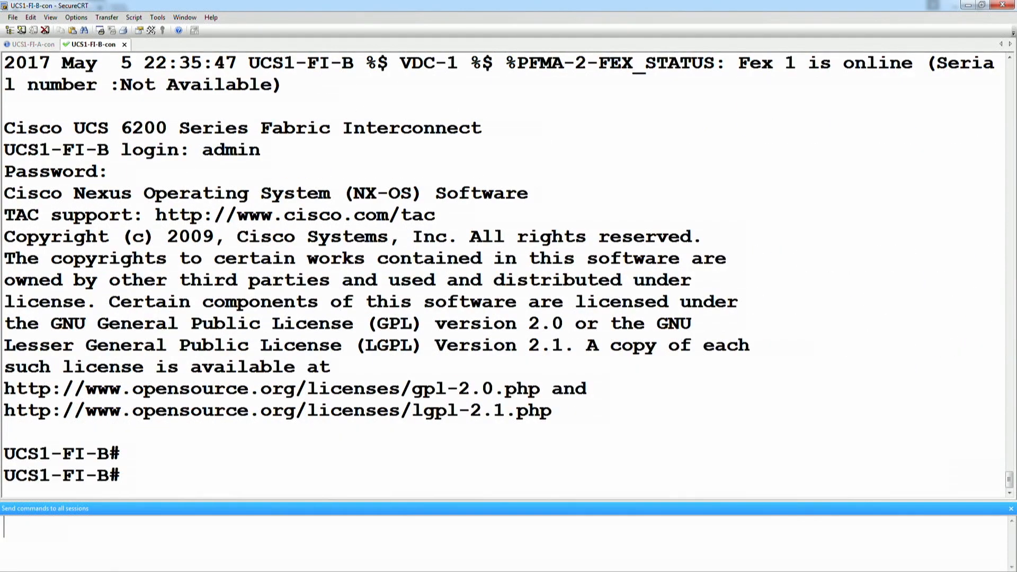
key("BackSpace")
key("BackSpace")
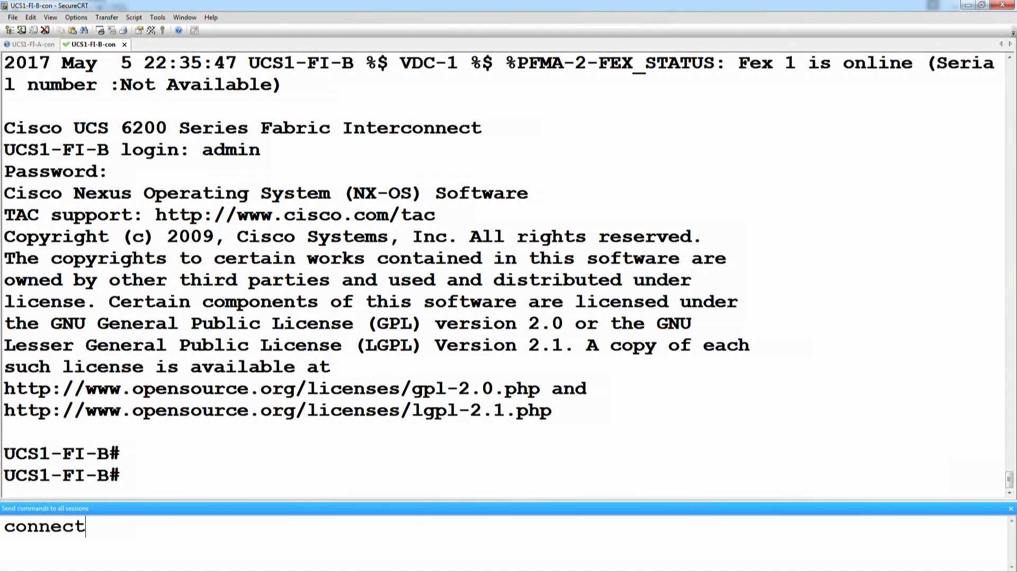
- Enter local-mgmt on both UCS1 interconnects, run erase config, and confirm with yes
key("Return")
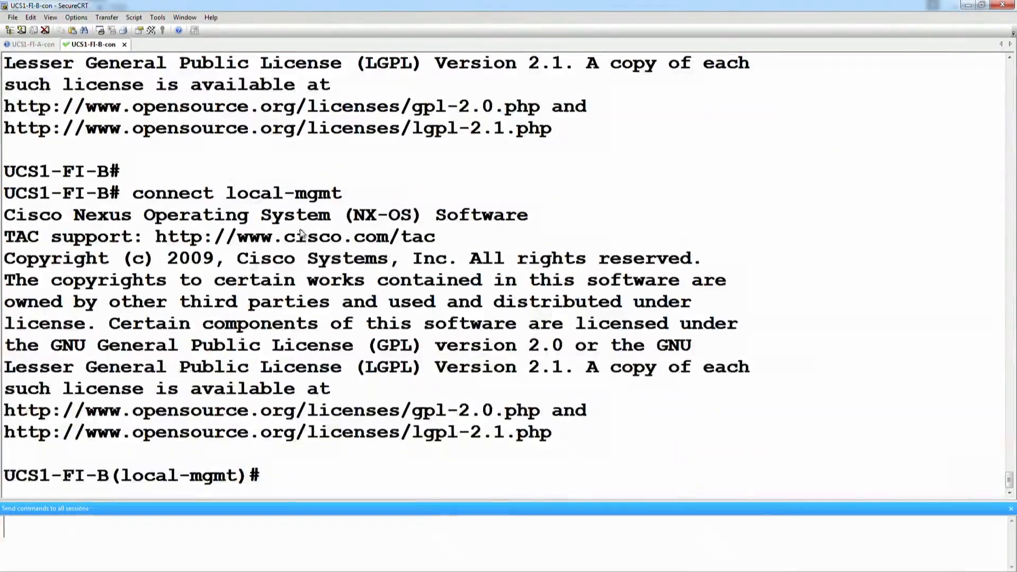
type("erase config")
key("Return")
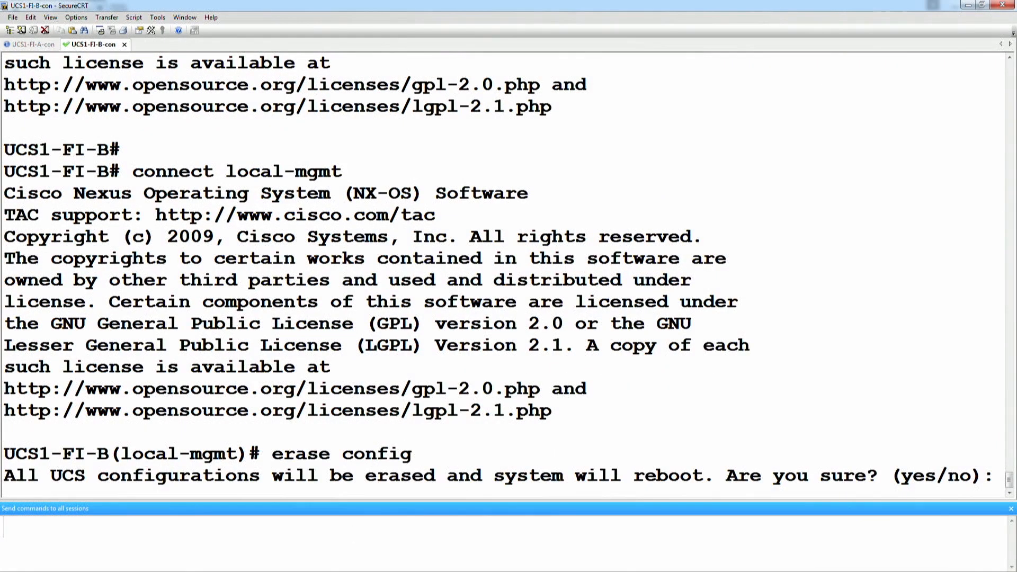
type("yes")
key("Return")
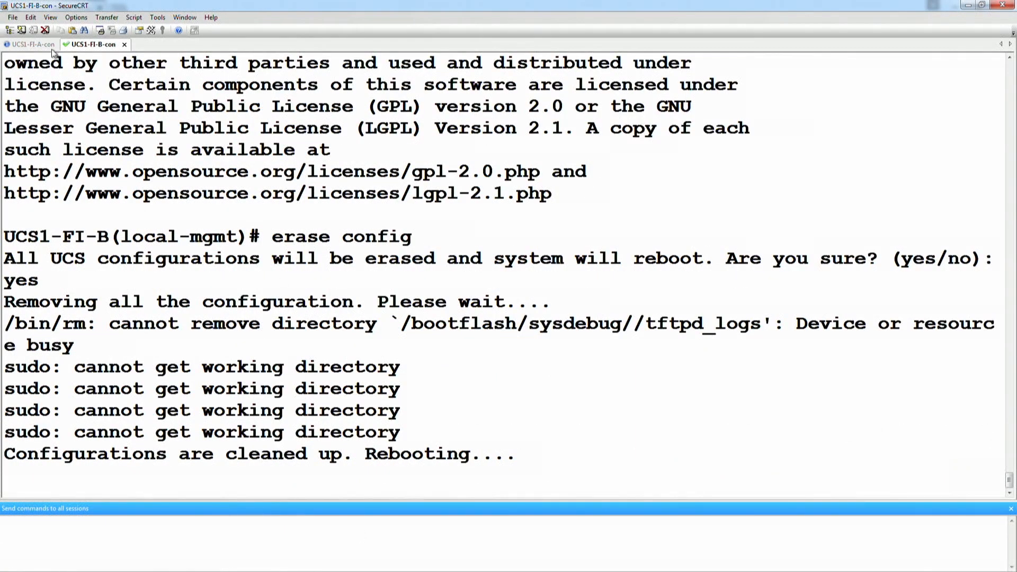
- Switch to the UCS1-FI-A console and wait for its reboot into the Basic System Configuration Dialog
left_click(37, 45)
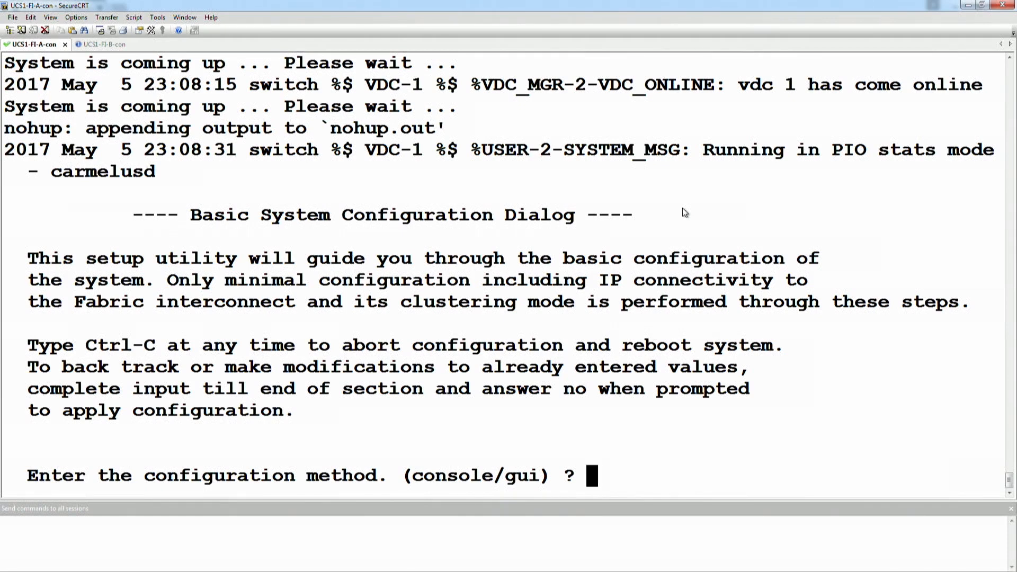
- Choose console configuration in restore mode and confirm restoring FI-A from a backup
type("console")
key("Return")
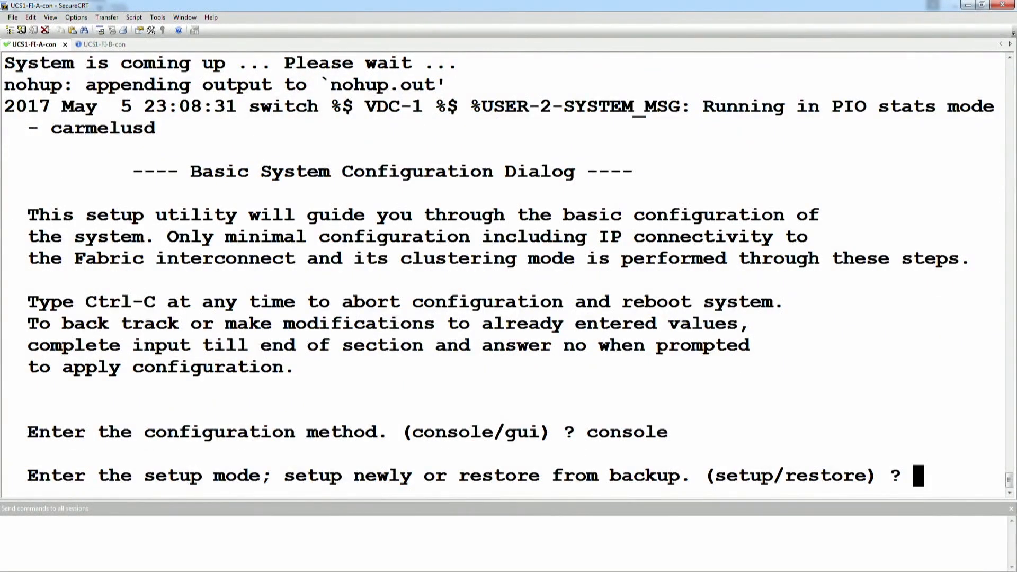
type("restore")
key("Return")
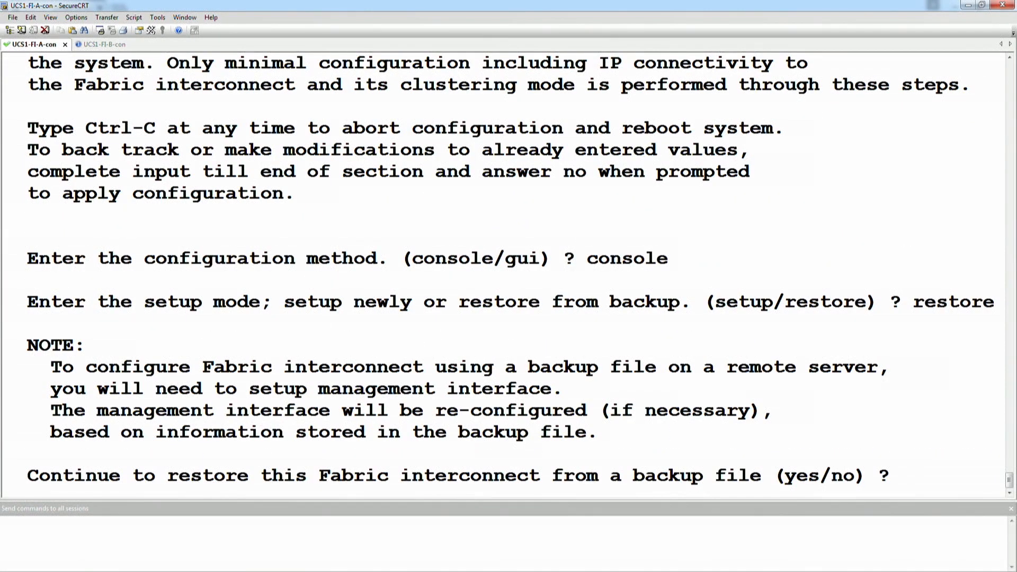
type("yes")
key("Return")
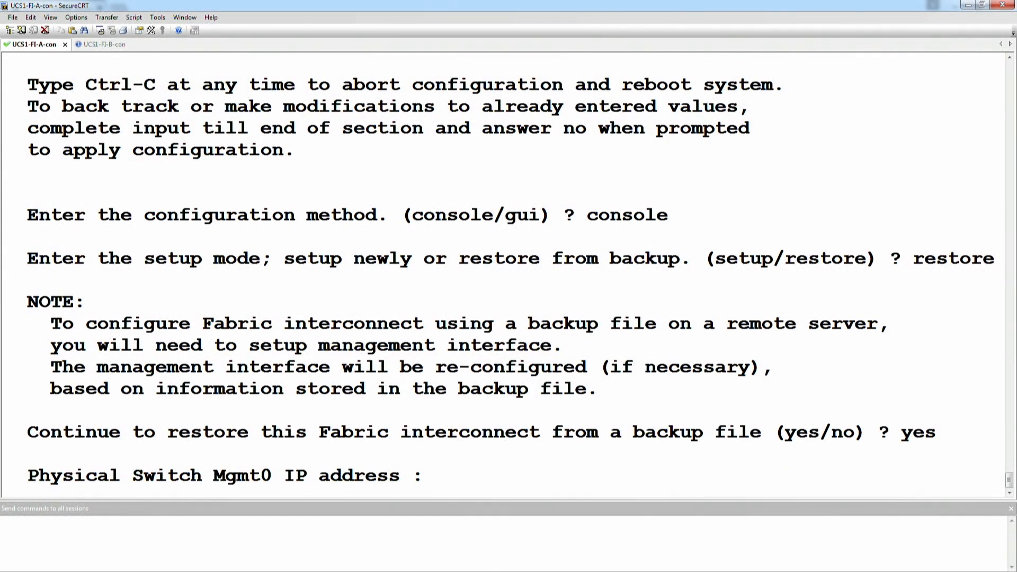
- Enter management IP 192.168.0.101, netmask 255.255.252.0 and gateway 192.168.0.1
type("192.168.0.101")
key("Return")
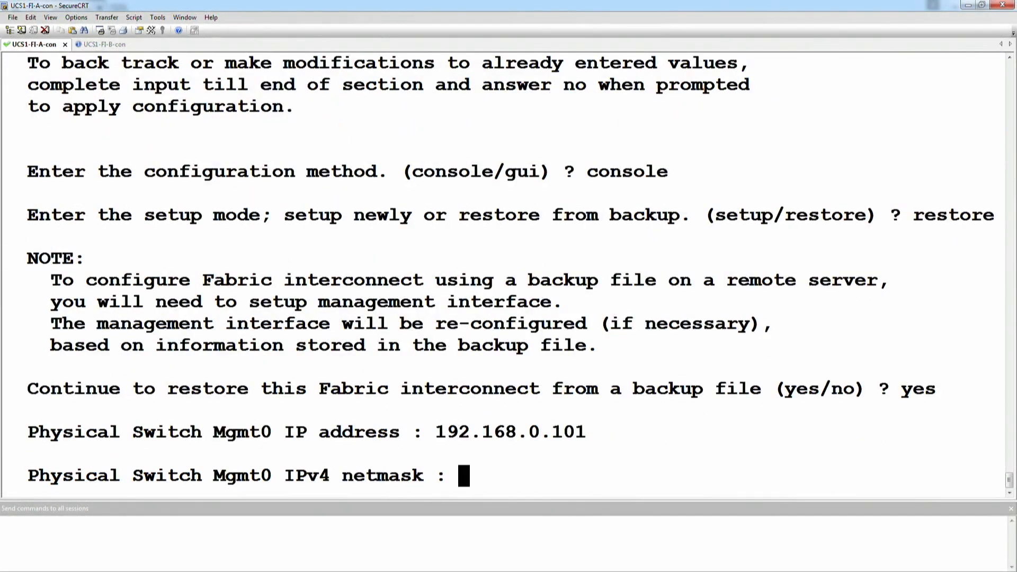
type("255.255.252.0")
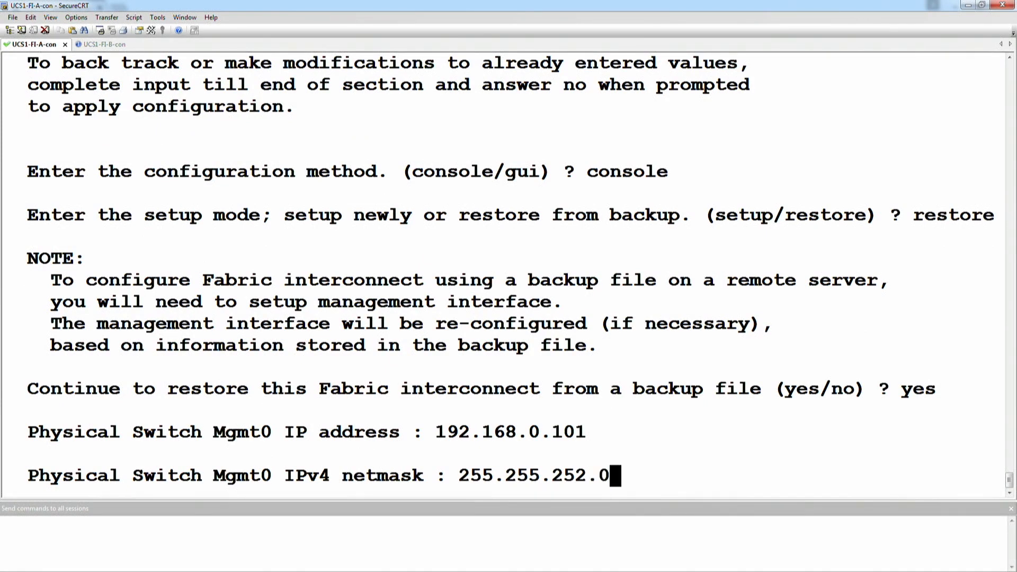
key("Return")
type("1")
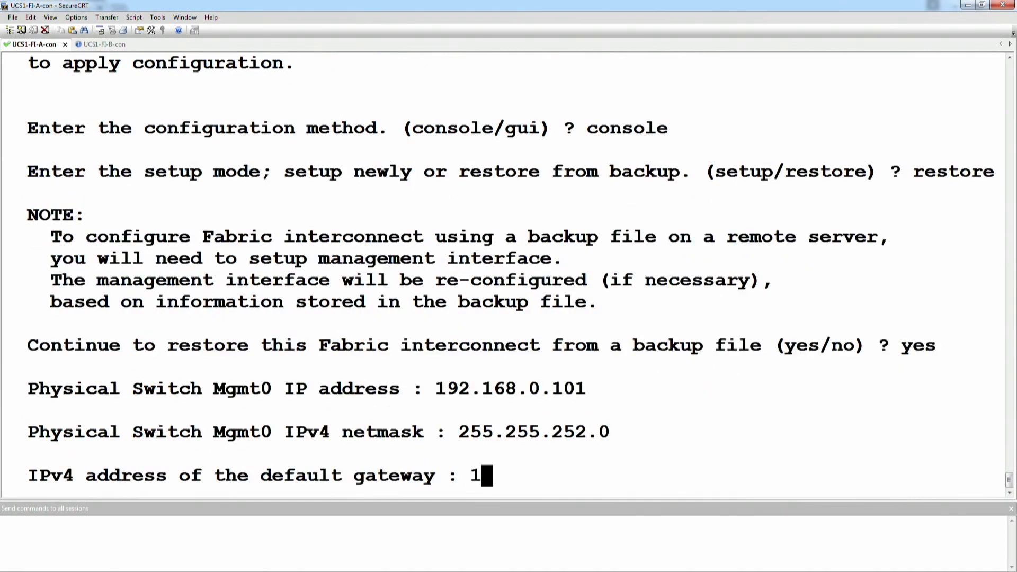
type("92.168.0.1")
key("Return")
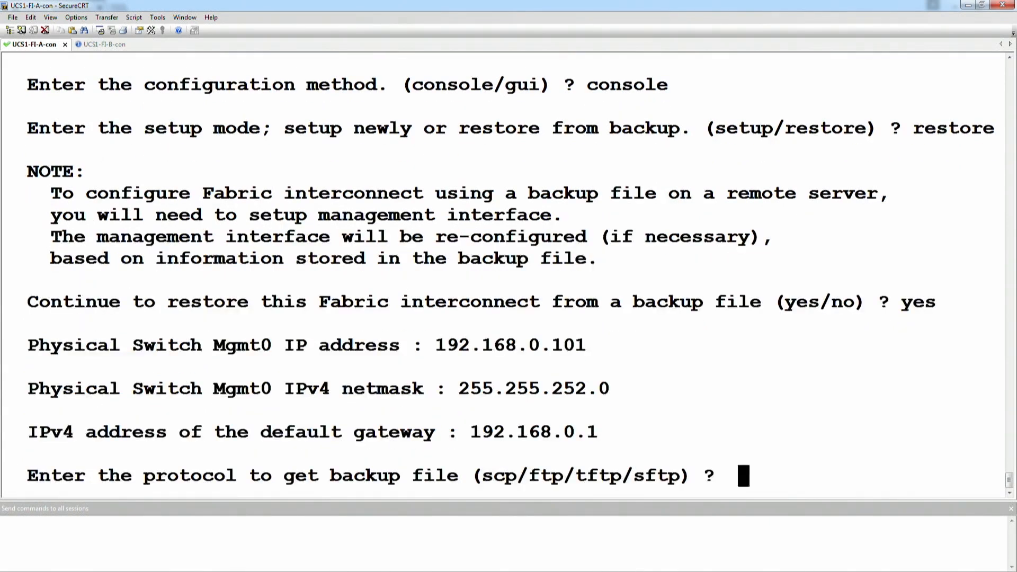
- Choose TFTP from server 192.168.0.2 and type UCS1.full.state.cfg.xml as the backup file
type("tftp")
key("Return")
type("19")
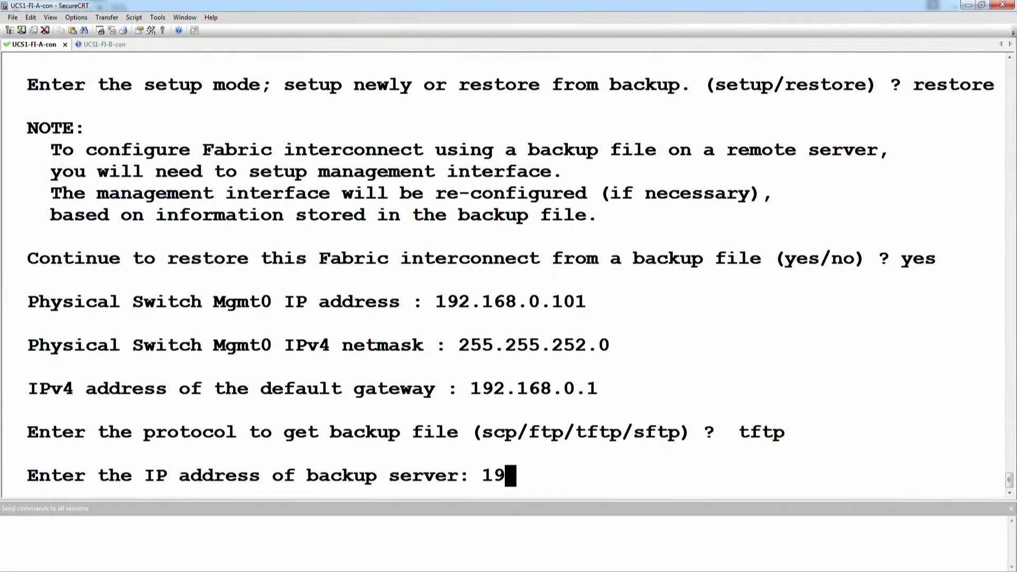
type("2.168.0.2")
key("Return")
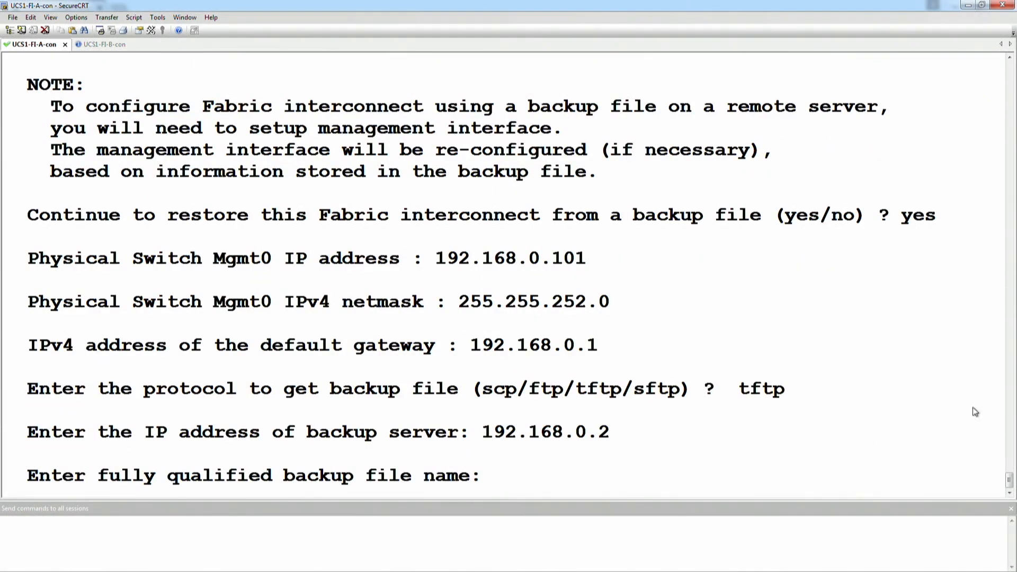
type("UCS1.full.state.cfg")
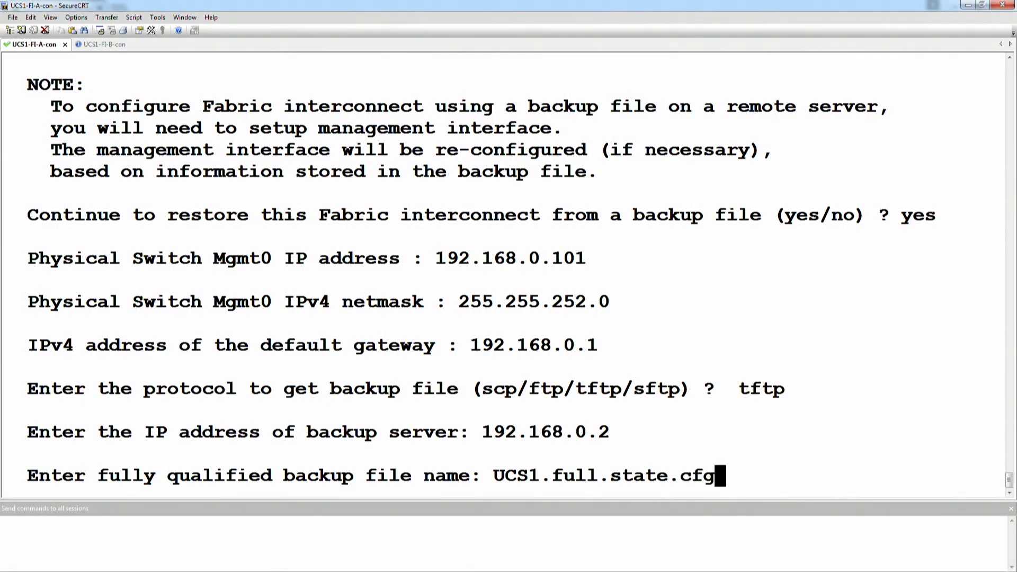
type(".xml")
- Connect to dcv2jumpbox, list /ftproot sorted by size, and mark UCS1.full.state.cfg.xml in the listing
left_click(10, 30)
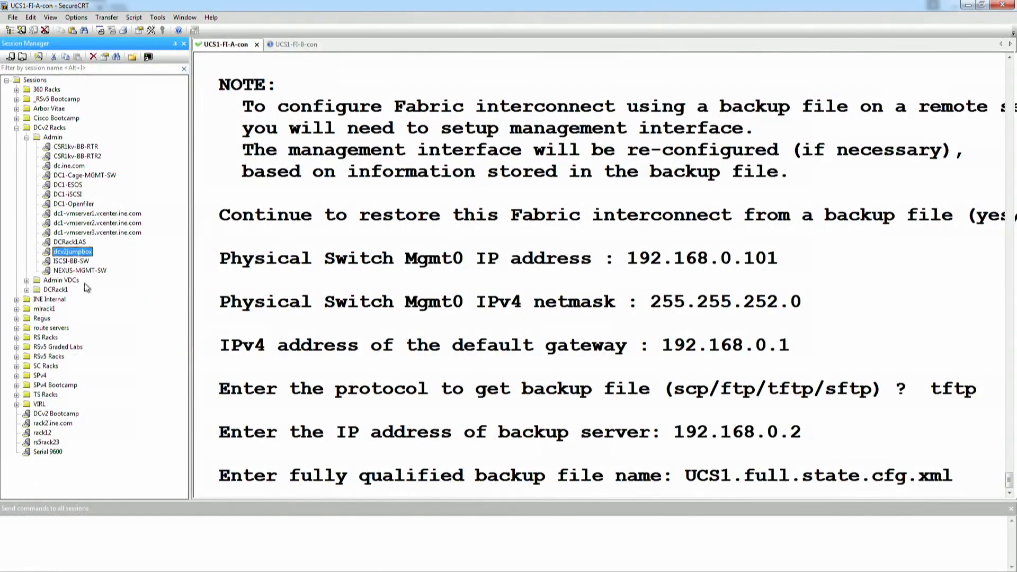
double_click(73, 252)
left_click(175, 43)
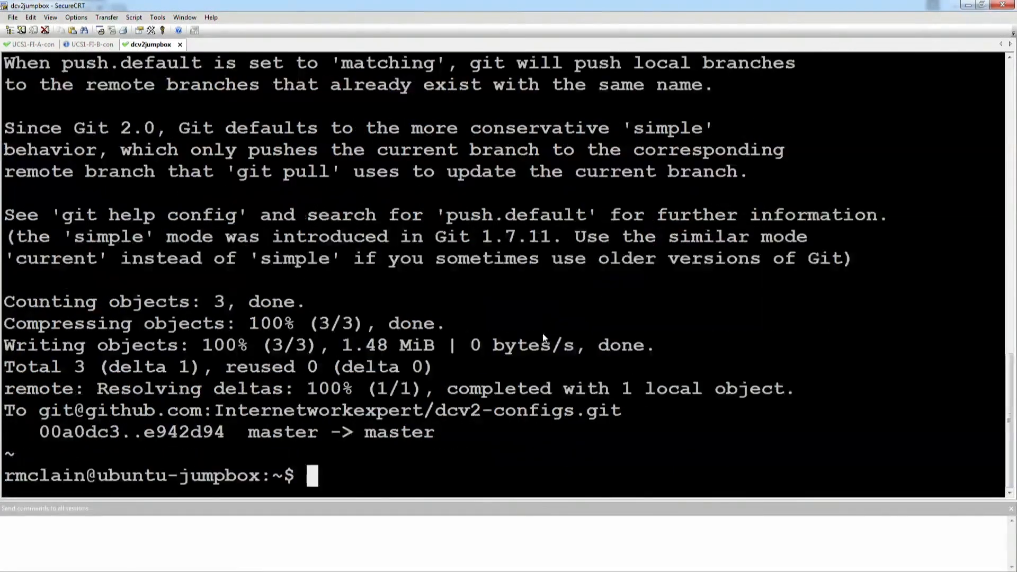
key("Return")
type("cd /ftp")
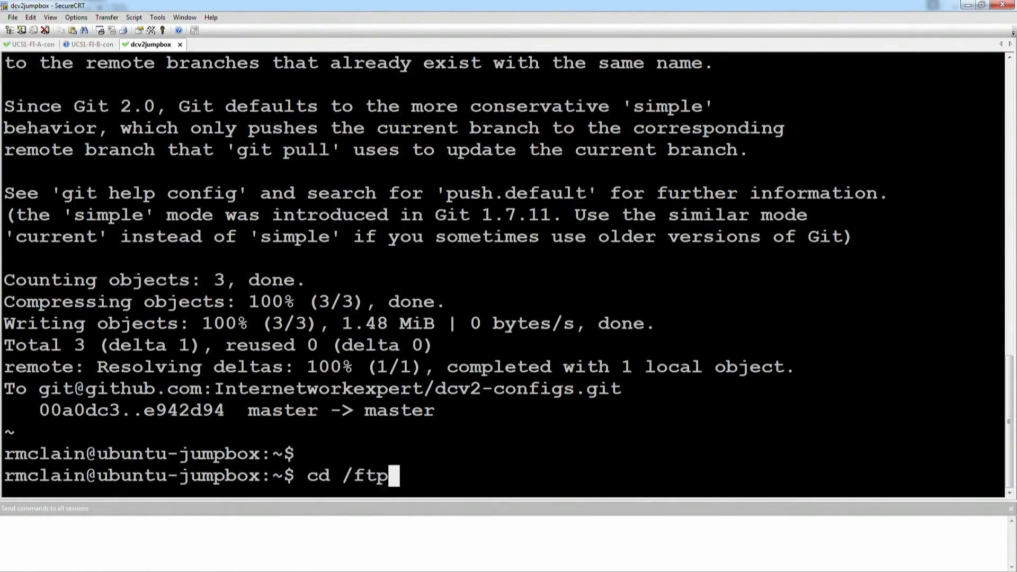
key("Tab")
key("Return")
type("ls -Stral")
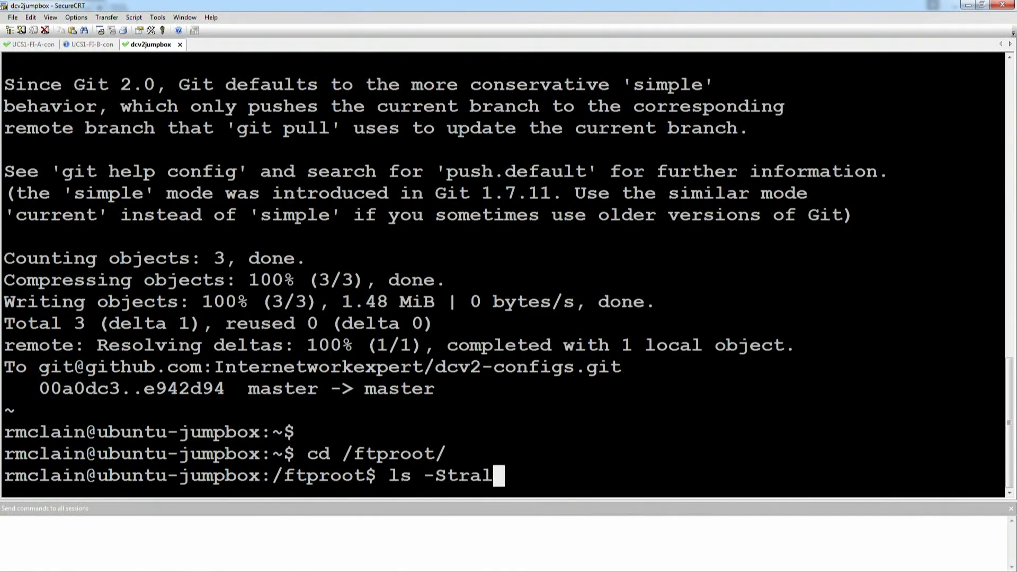
key("Return")
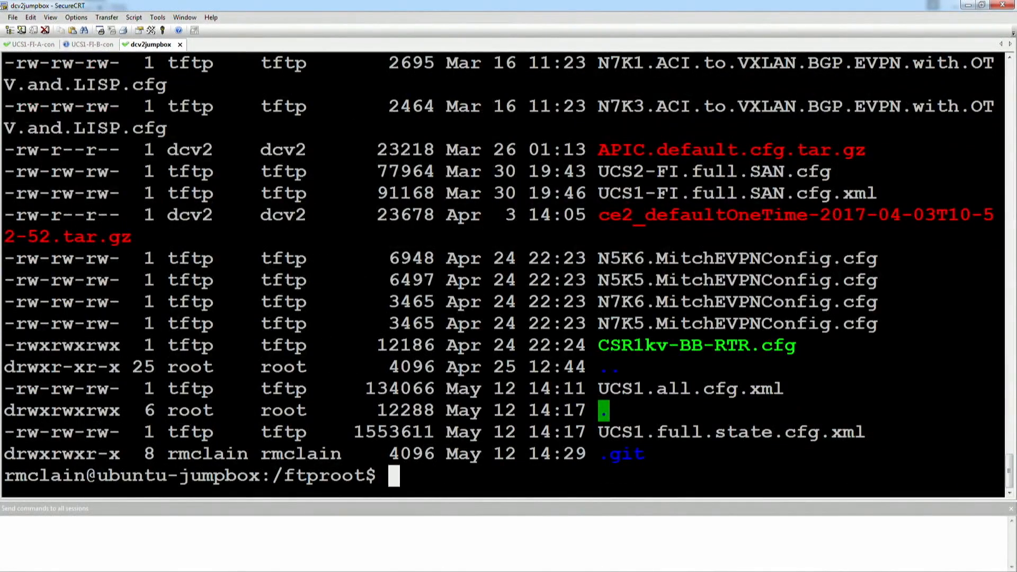
left_click_drag(599, 437, 866, 435)
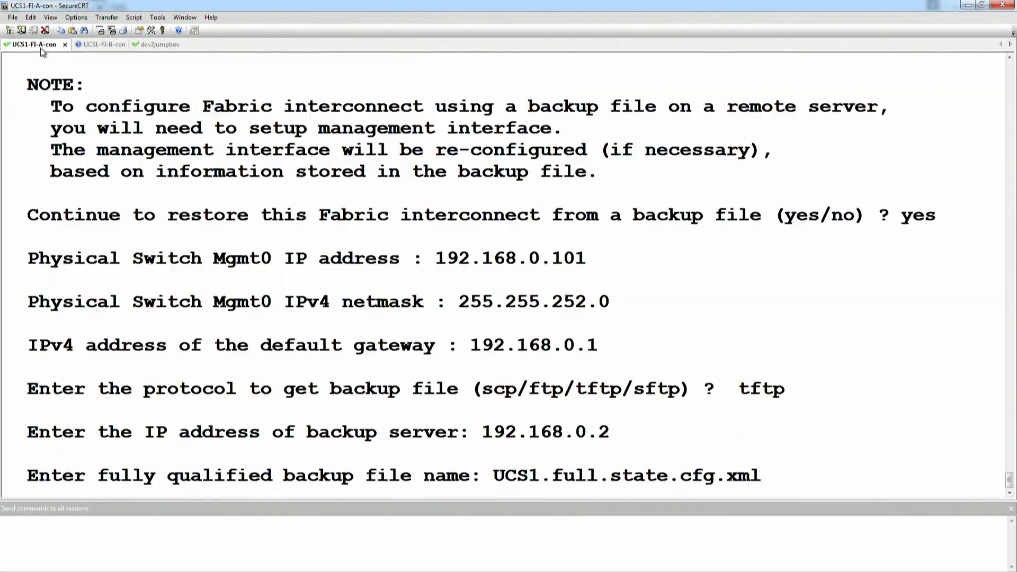
- Submit the backup file name on FI-A, watch the configuration retrieval succeed, and bring up its login prompt
left_click(40, 46)
key("Return")
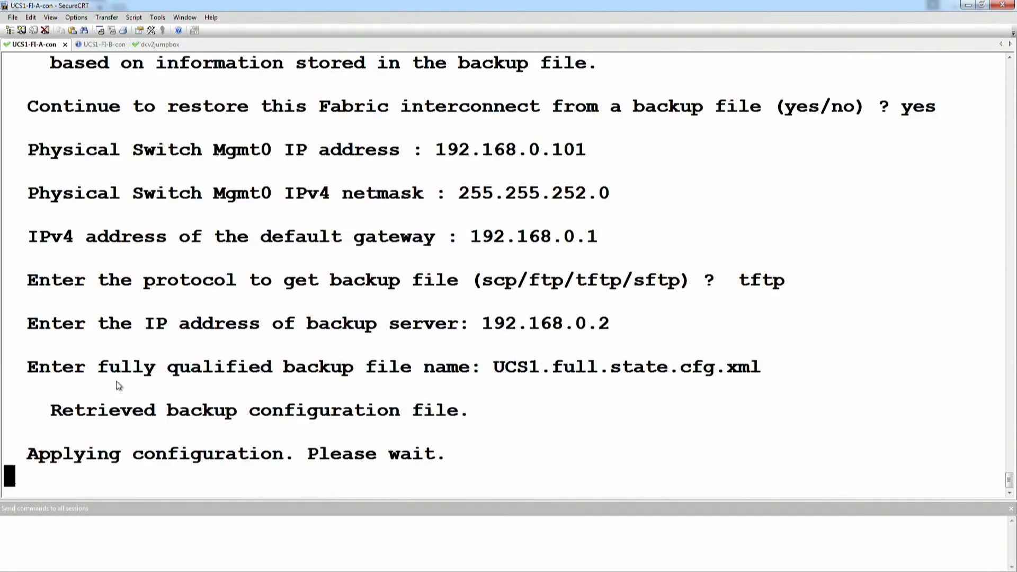
left_click_drag(43, 419, 487, 415)
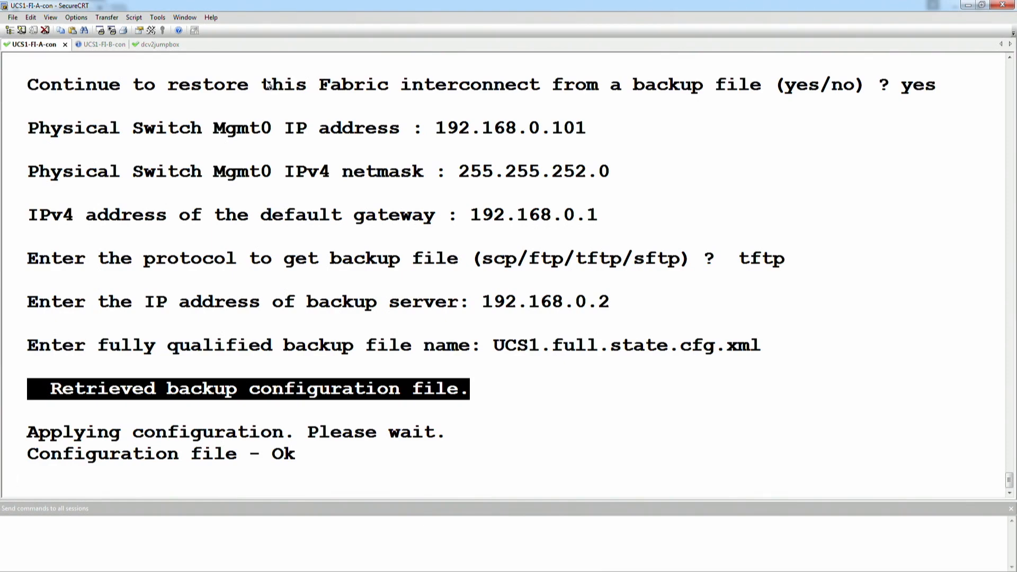
left_click(346, 158)
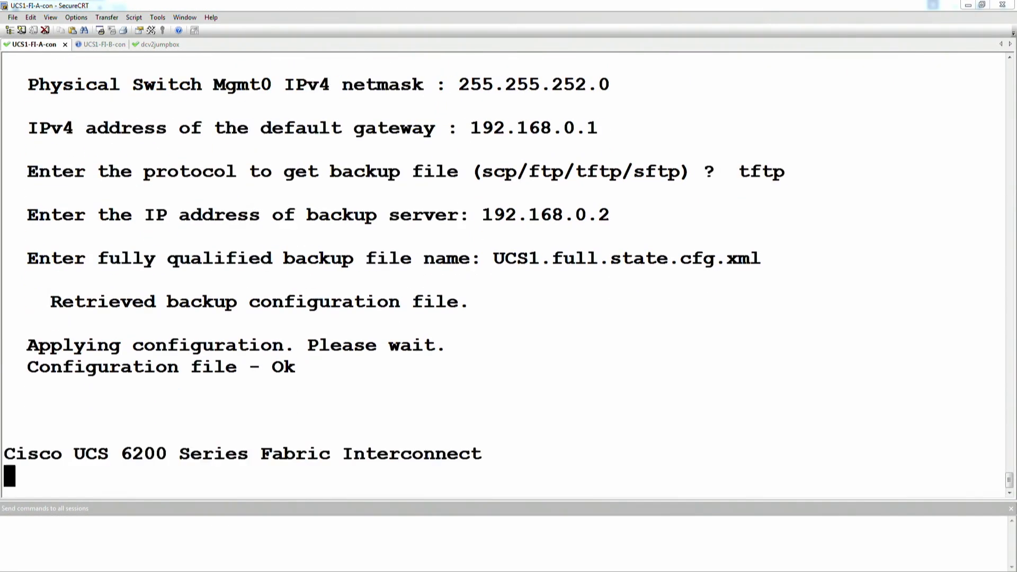
left_click(193, 234)
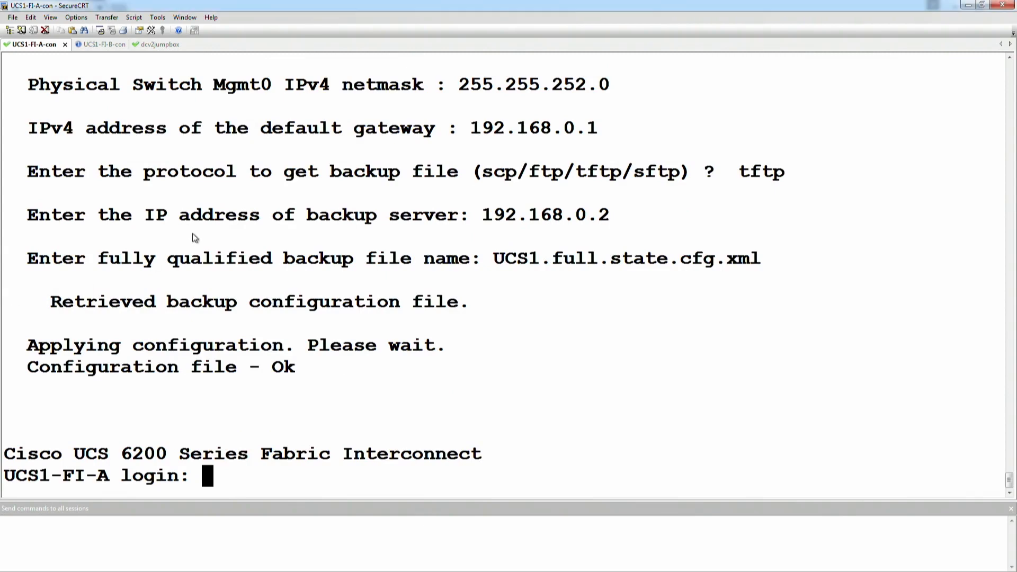
key("Return")
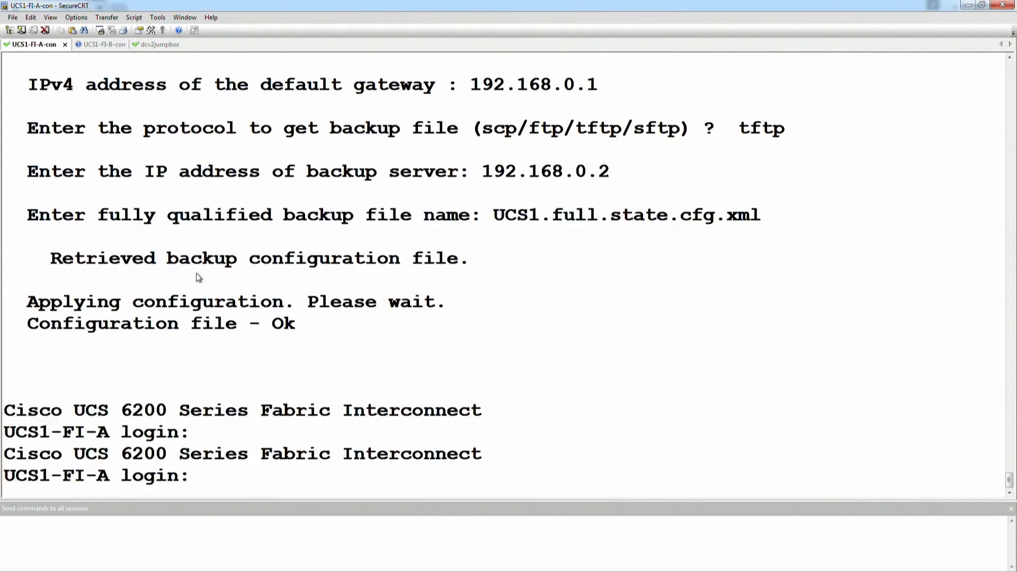
left_click(108, 44)
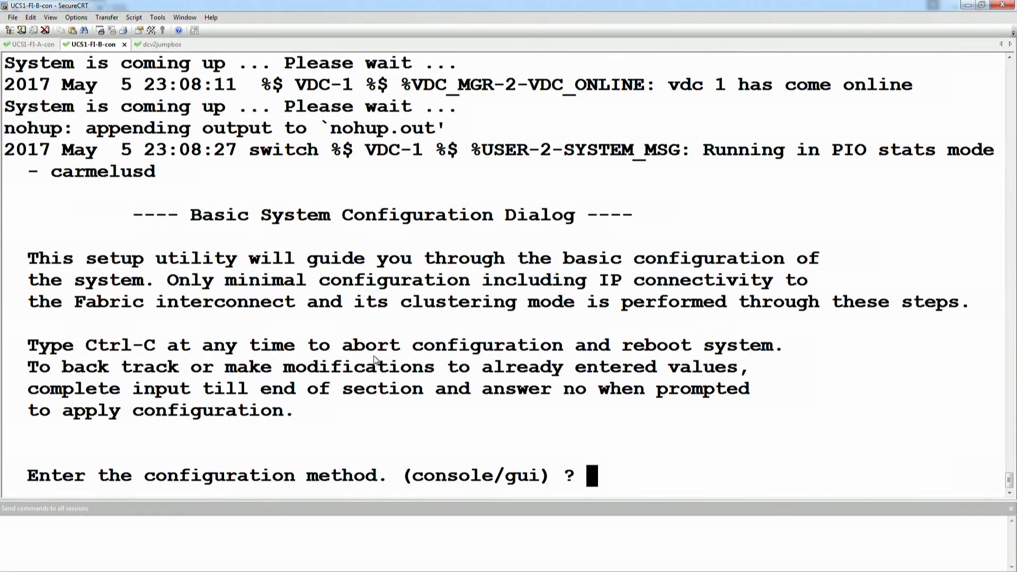
- Configure FI-B via console, answer y to join the cluster, enter the peer's admin password, and review the retrieval messages
type("console")
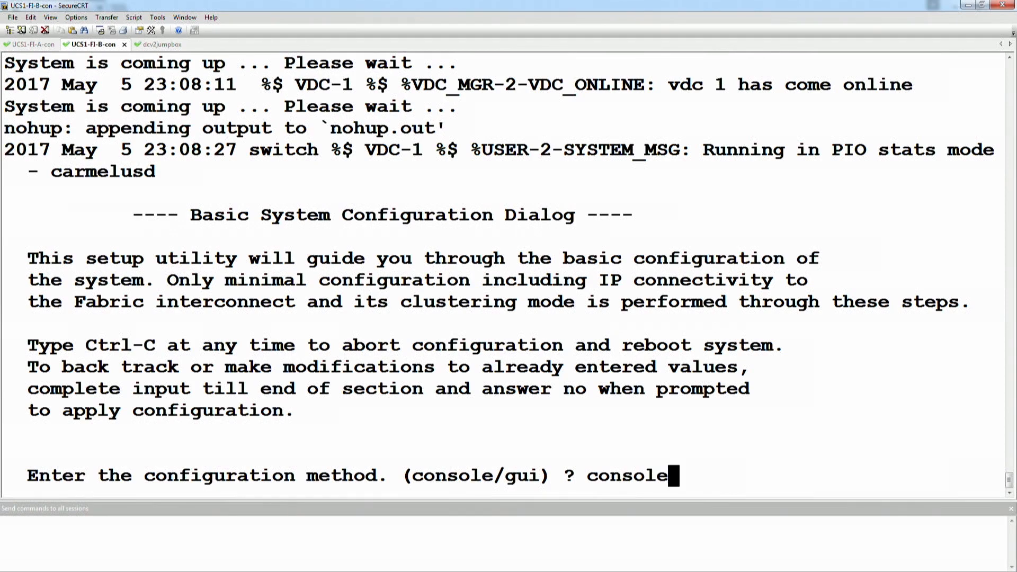
key("Return")
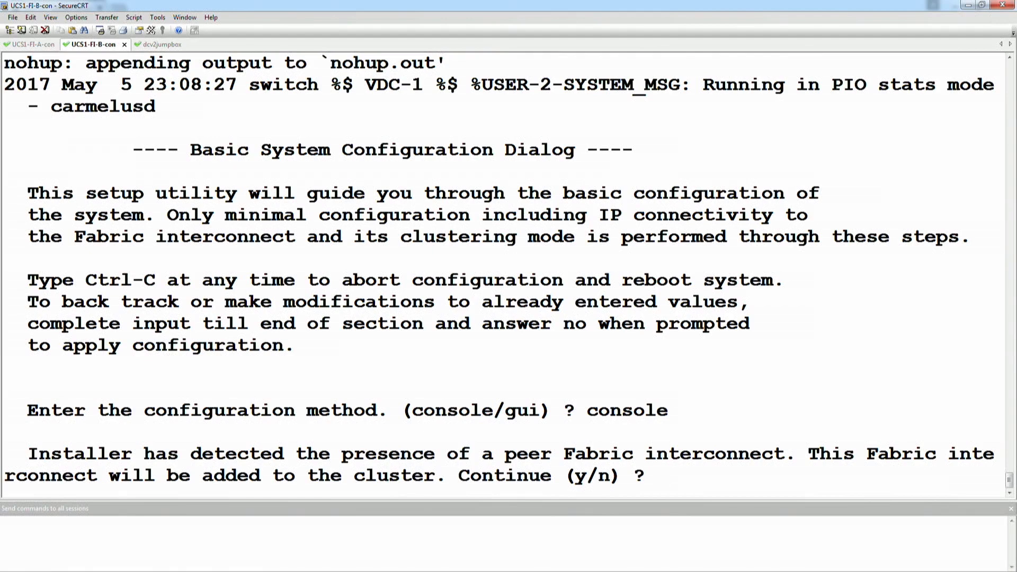
type("y")
key("Return")
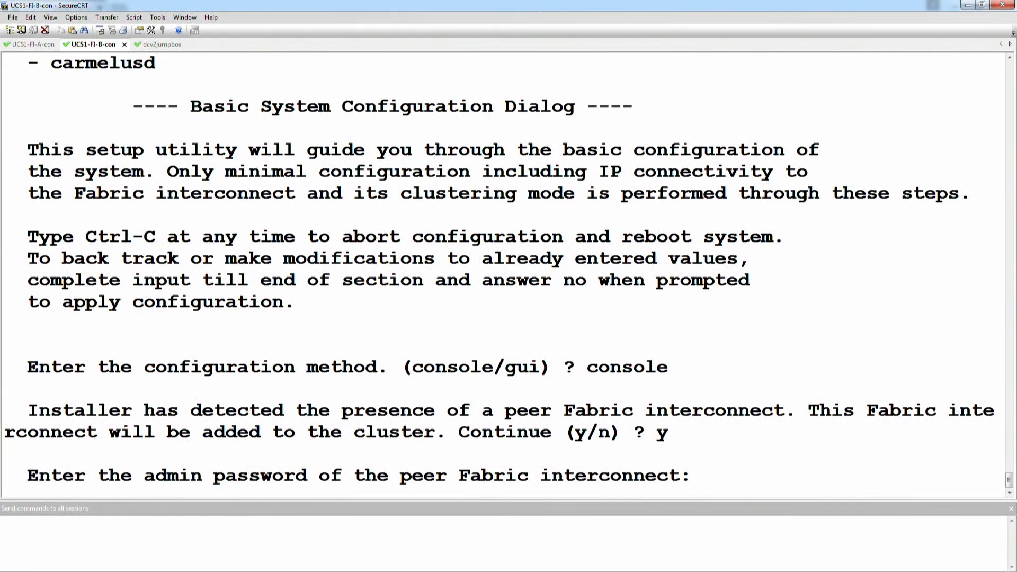
key("Return")
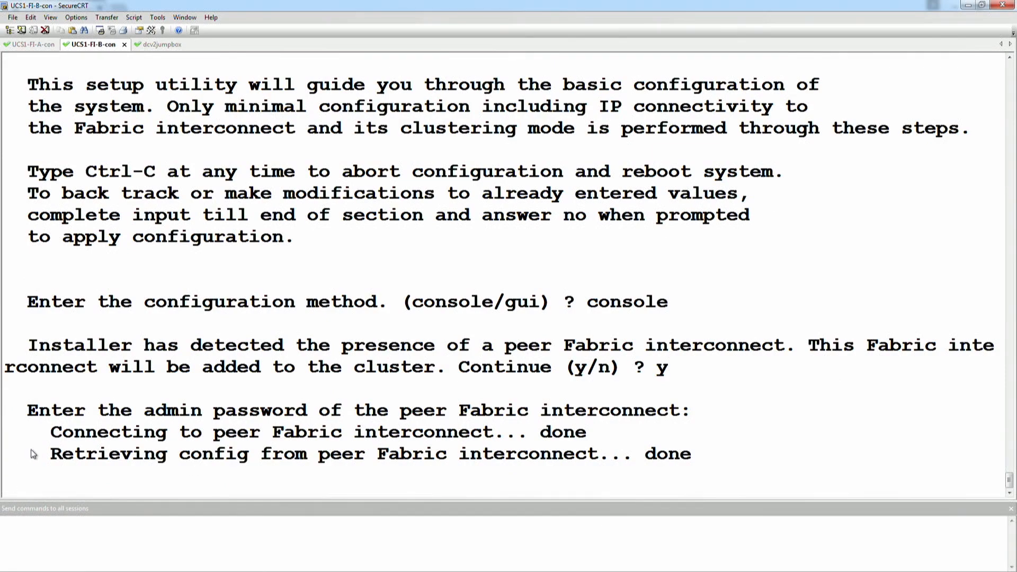
left_click_drag(35, 453, 712, 455)
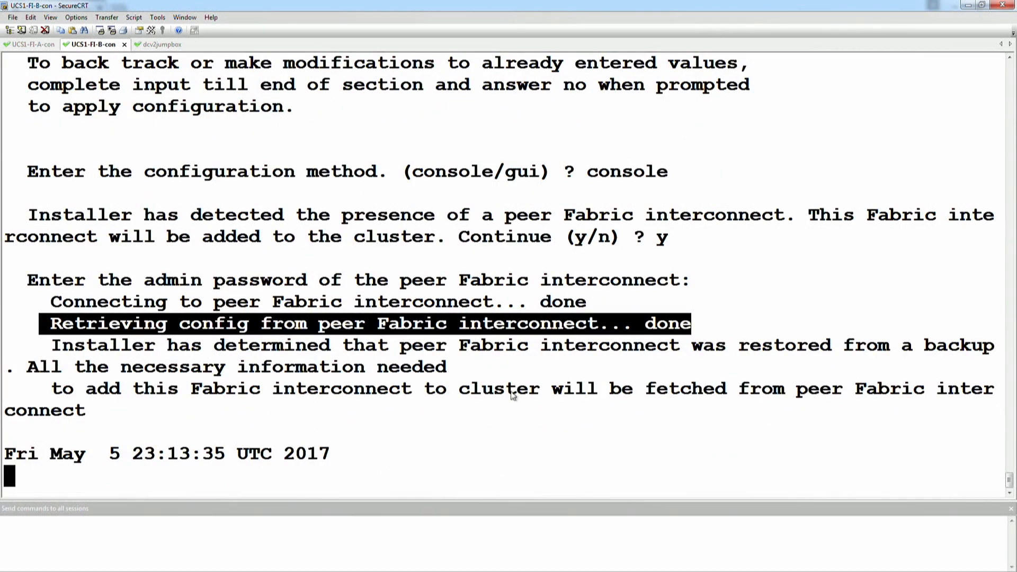
left_click_drag(41, 346, 742, 402)
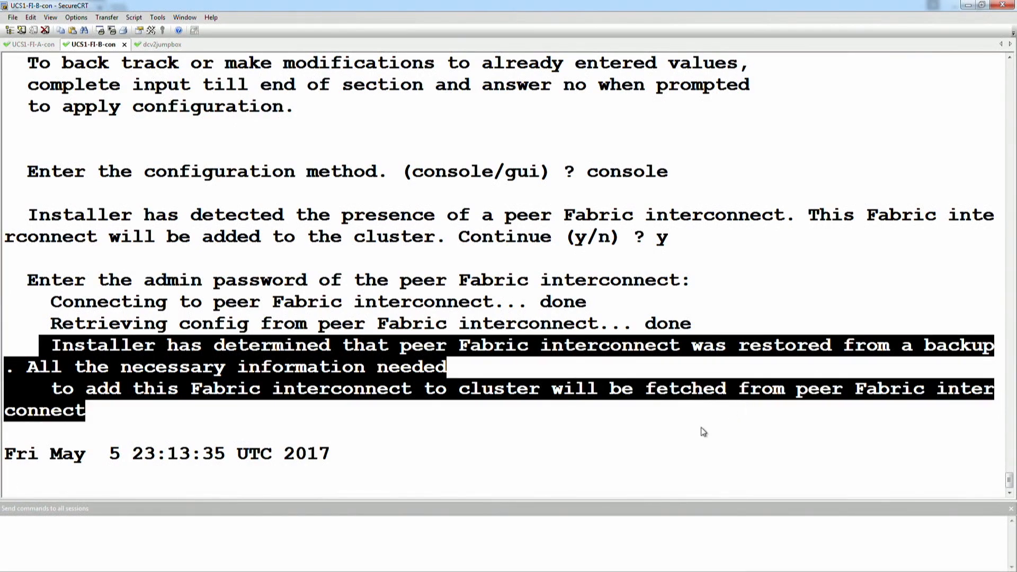